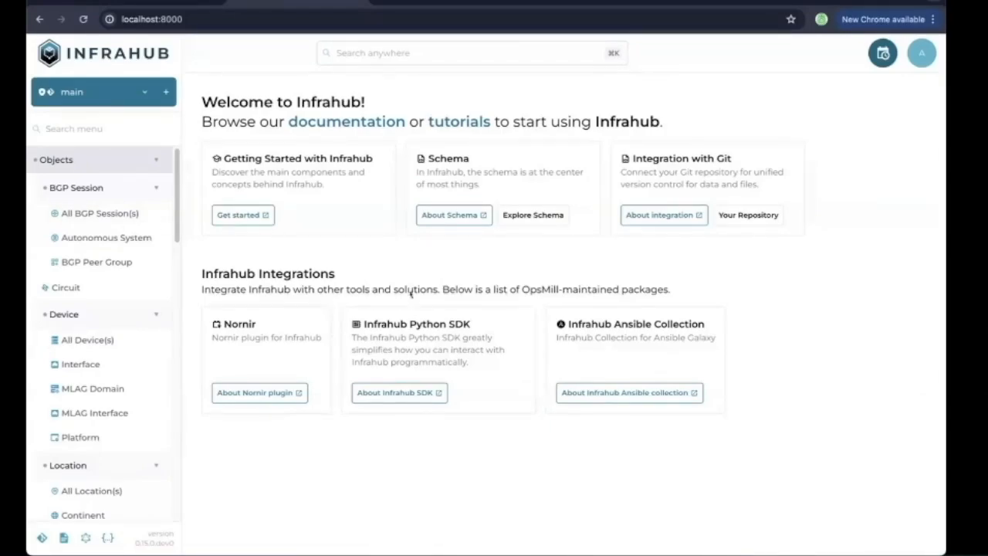
Step: List all devices and show 50 results per page
{"action": "left_click", "coordinate": [116, 340]}
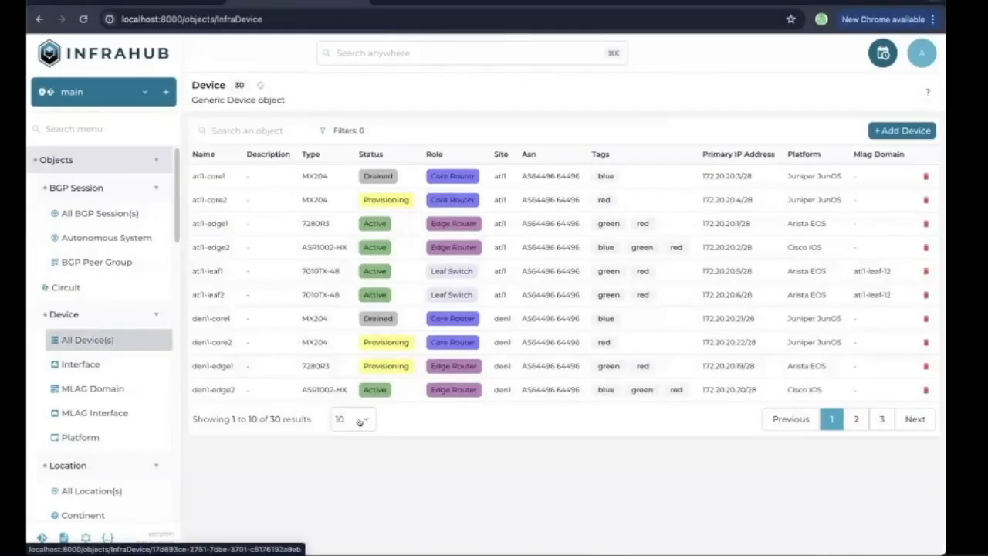
{"action": "left_click", "coordinate": [358, 421]}
{"action": "left_click", "coordinate": [344, 420]}
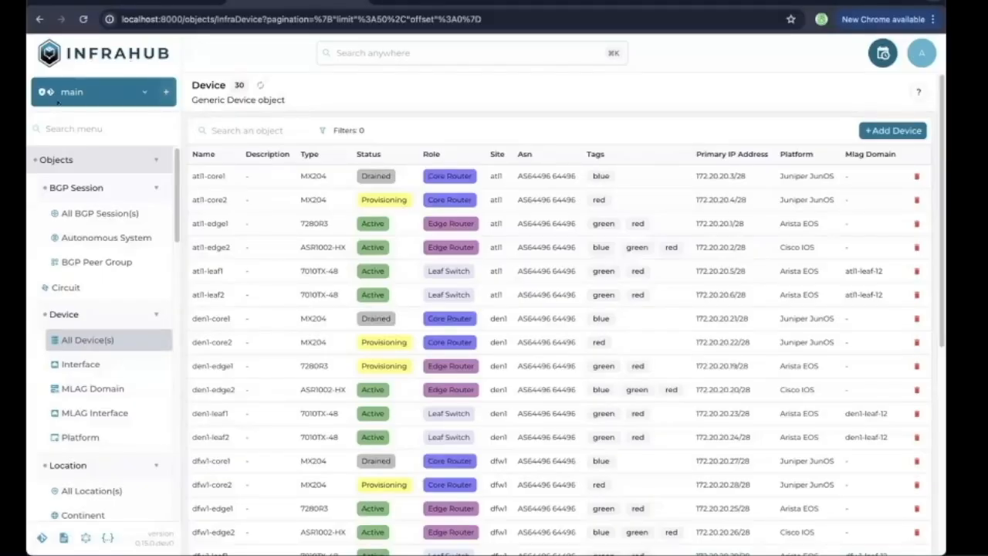
Step: Create a new branch named change-manual from main, without a description
{"action": "left_click", "coordinate": [165, 92]}
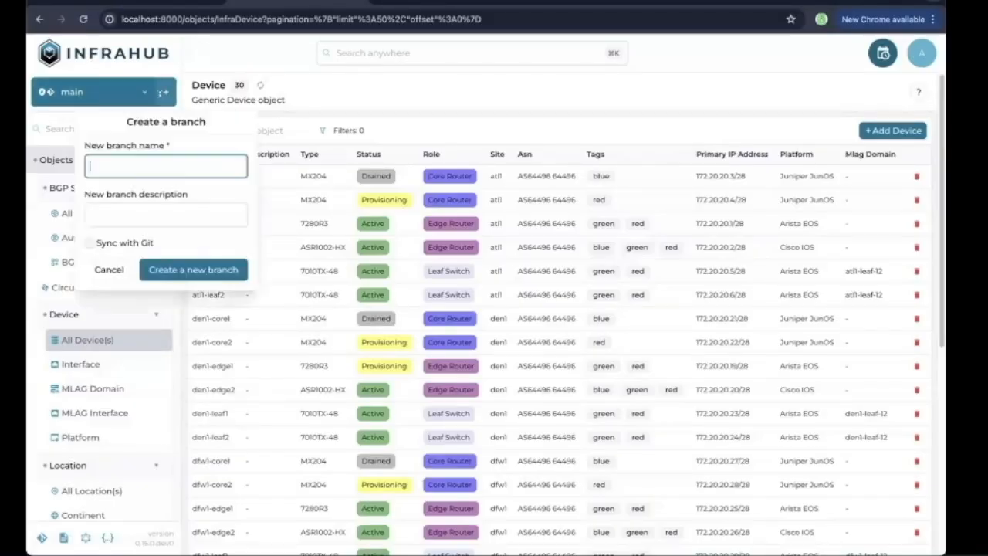
{"action": "left_click", "coordinate": [168, 160]}
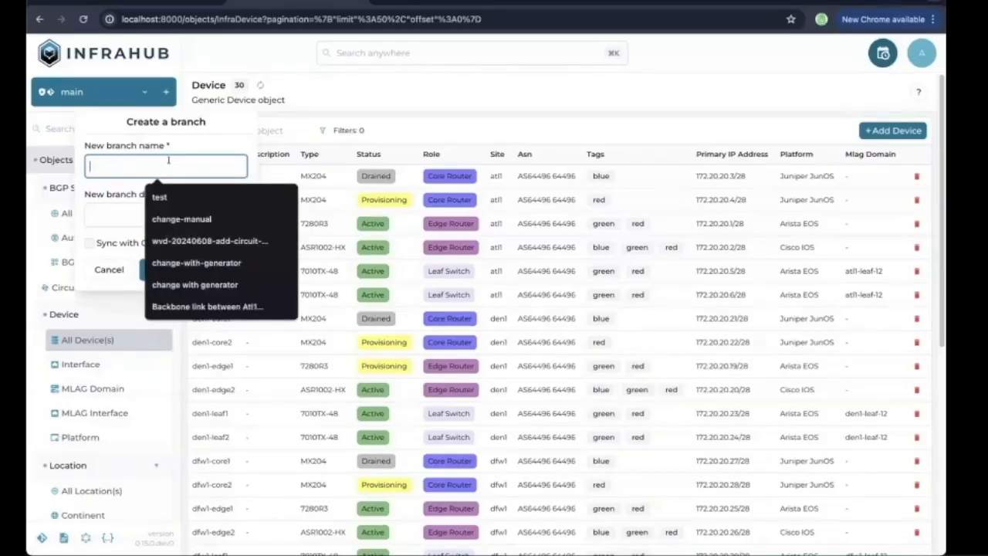
{"action": "type", "text": "change"}
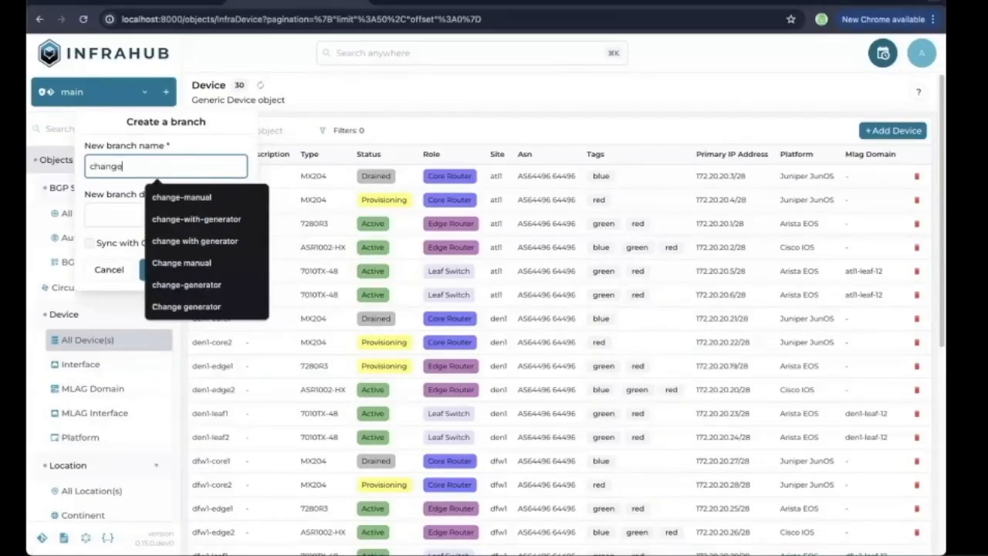
{"action": "type", "text": "-manual"}
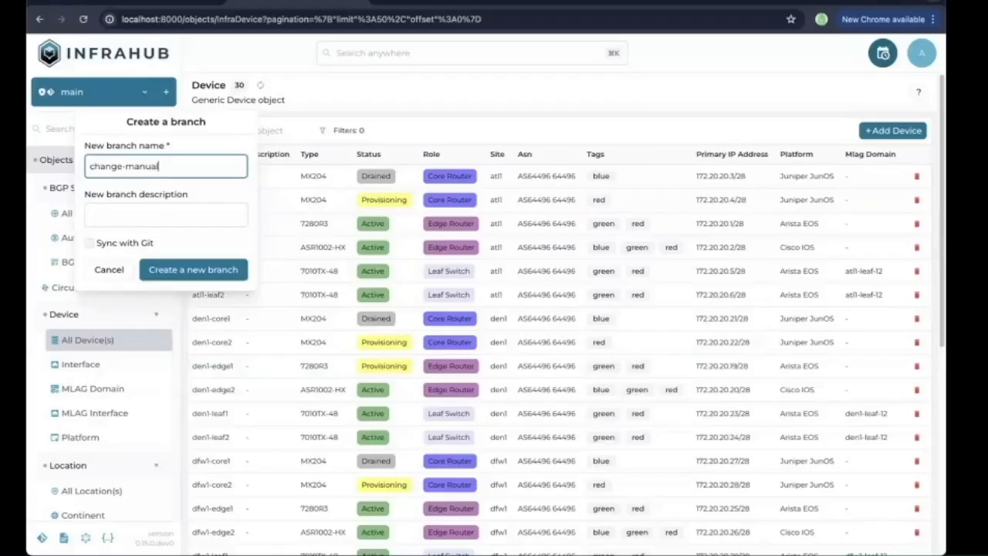
{"action": "left_click", "coordinate": [198, 270]}
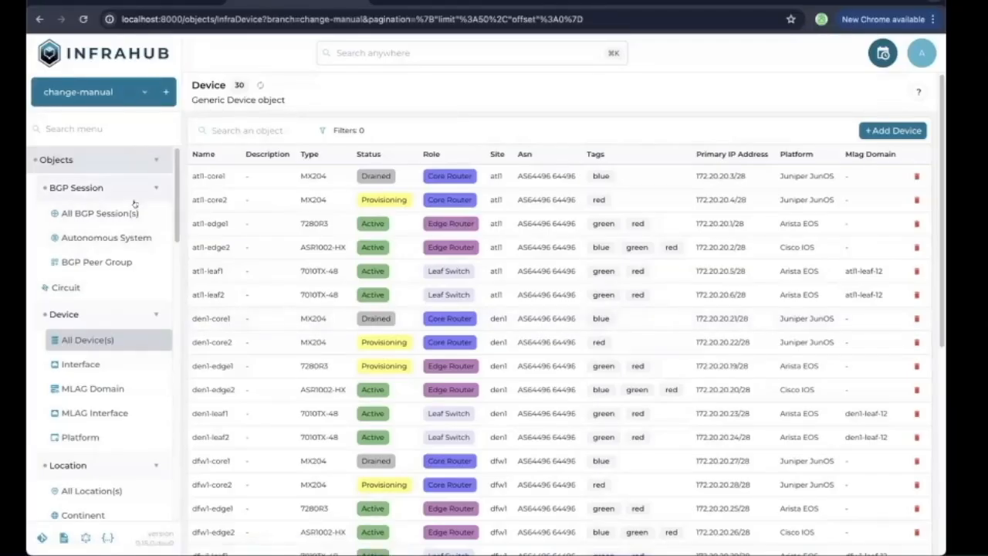
Step: Start a new circuit on the change-manual branch with circuit ID DUFF-1234 and vendor ID LUMEN-1234
{"action": "left_click", "coordinate": [105, 288]}
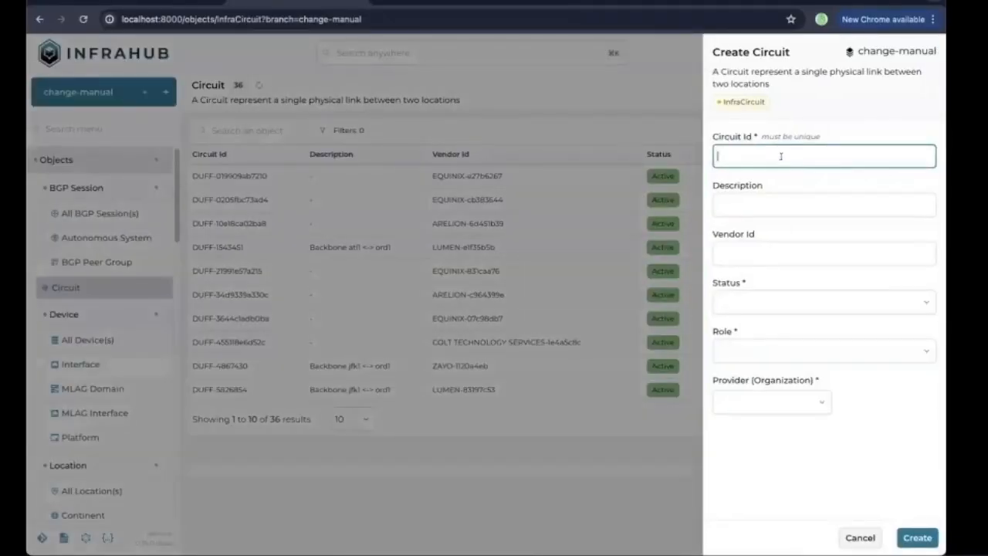
{"action": "type", "text": "DUFF-1234"}
{"action": "key", "text": "Tab"}
{"action": "key", "text": "Tab"}
{"action": "key", "text": "Tab"}
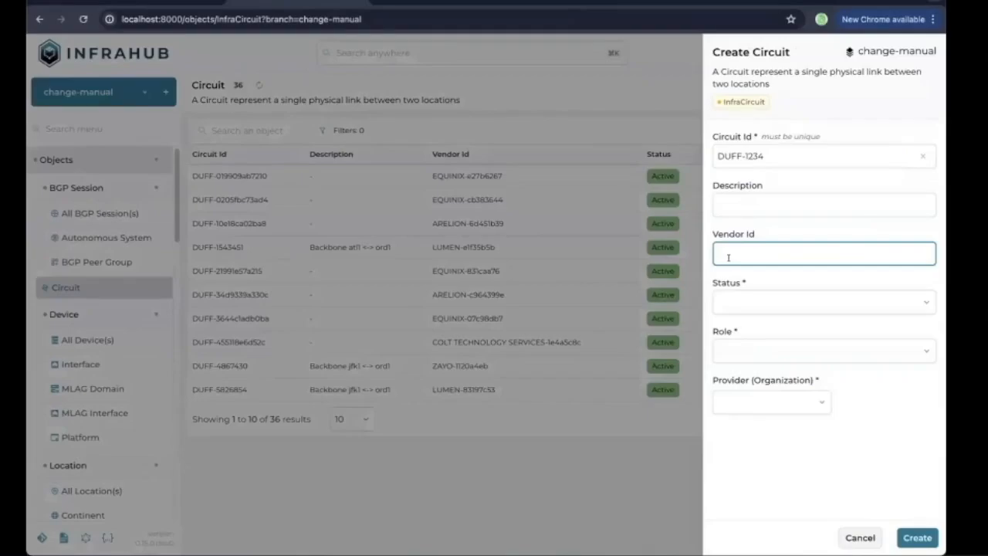
{"action": "type", "text": "LUMEN-1234"}
{"action": "key", "text": "Tab"}
{"action": "key", "text": "Tab"}
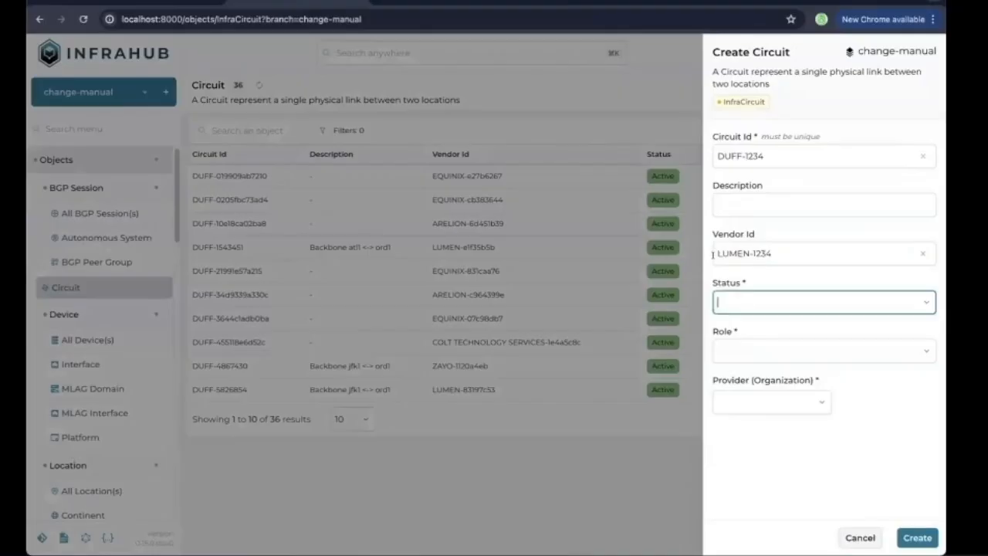
Step: Set the new circuit's status to Active, role to Backbone and provider to Lumen, and create it
{"action": "left_click", "coordinate": [926, 302]}
{"action": "left_click", "coordinate": [778, 452]}
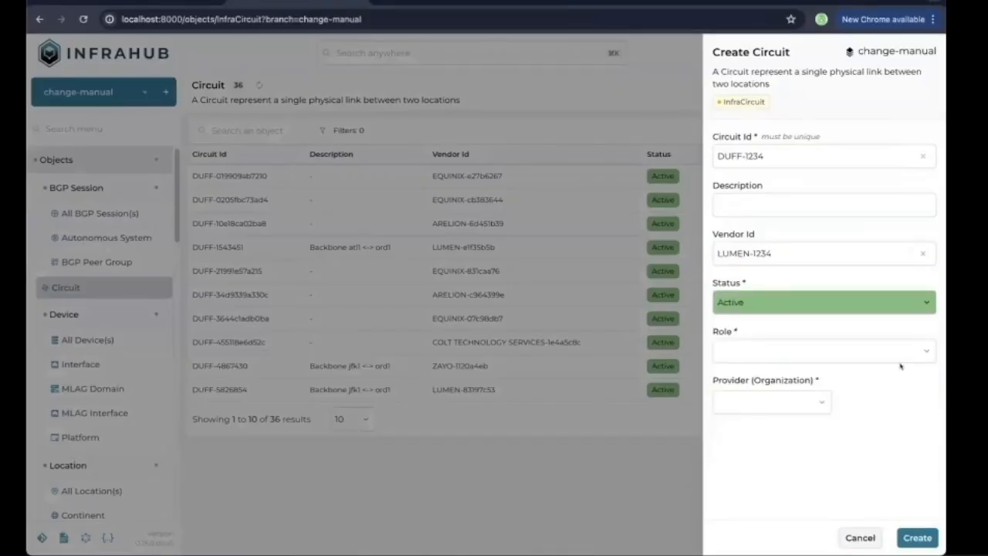
{"action": "left_click", "coordinate": [915, 354]}
{"action": "left_click", "coordinate": [779, 472]}
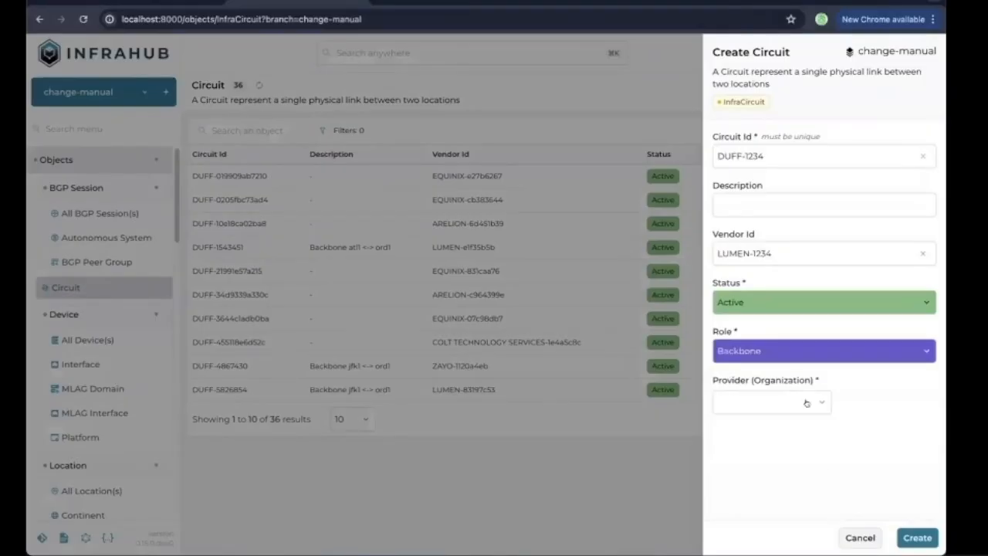
{"action": "left_click", "coordinate": [820, 401]}
{"action": "left_click", "coordinate": [768, 470]}
{"action": "left_click", "coordinate": [917, 402]}
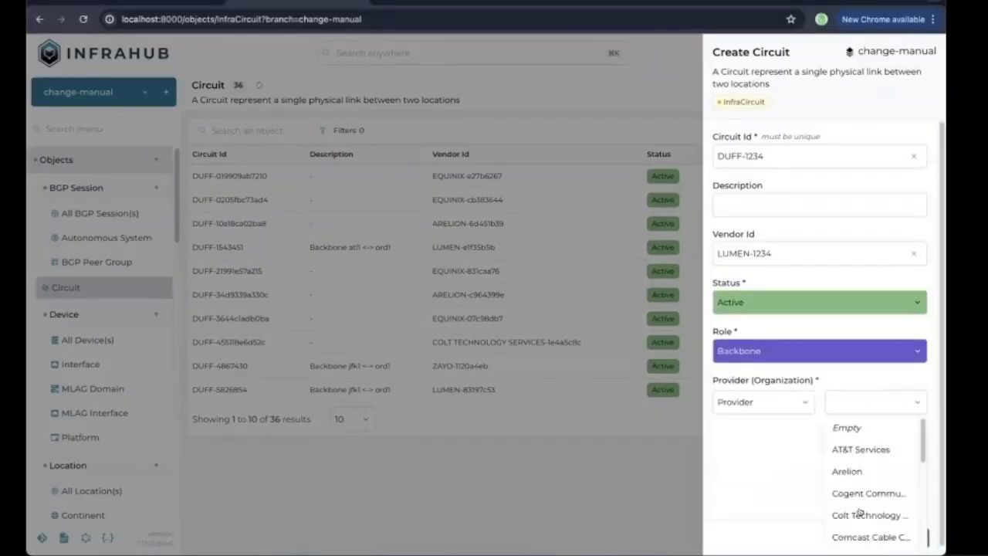
{"action": "scroll", "coordinate": [860, 511], "scroll_direction": "down", "scroll_amount": 3}
{"action": "left_click", "coordinate": [862, 480]}
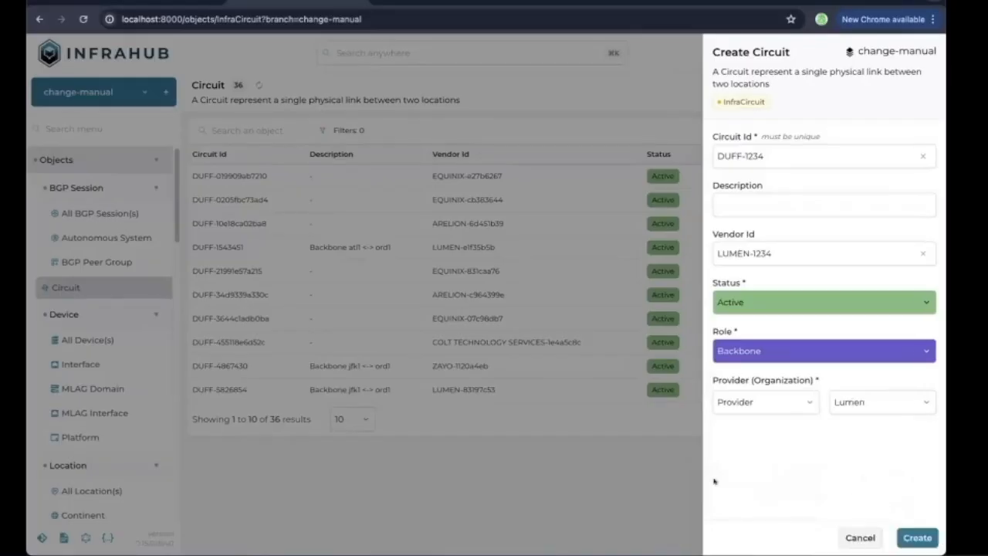
{"action": "left_click", "coordinate": [911, 538]}
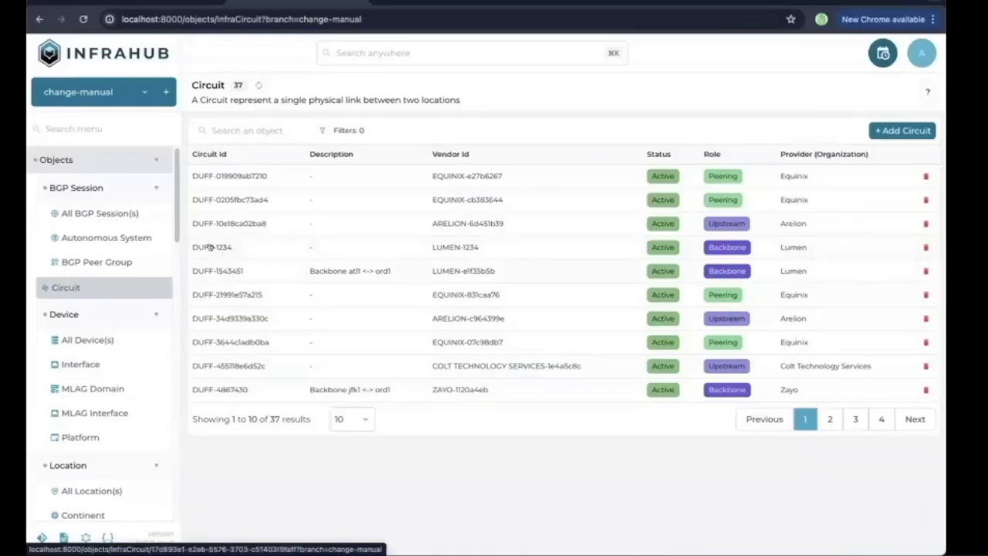
Step: Check the circuit list on the main branch for DUFF-1234 and return to the change-manual branch
{"action": "left_click", "coordinate": [112, 99]}
{"action": "left_click", "coordinate": [111, 96]}
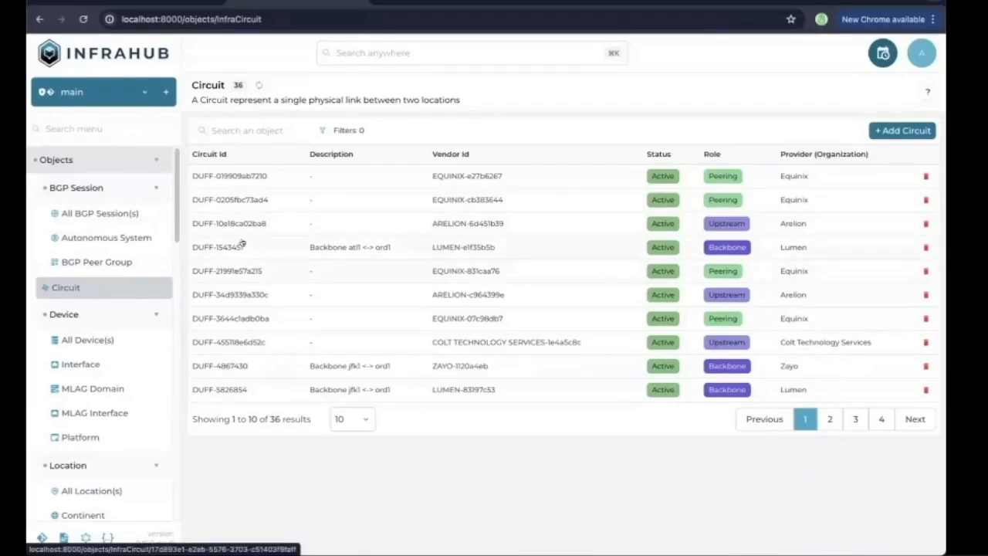
{"action": "left_click", "coordinate": [111, 92]}
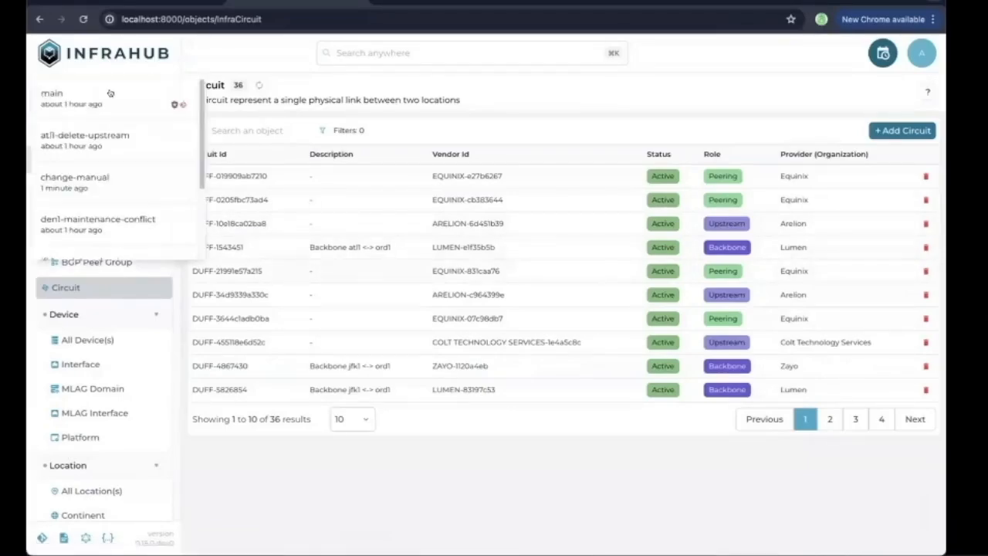
{"action": "left_click", "coordinate": [126, 180]}
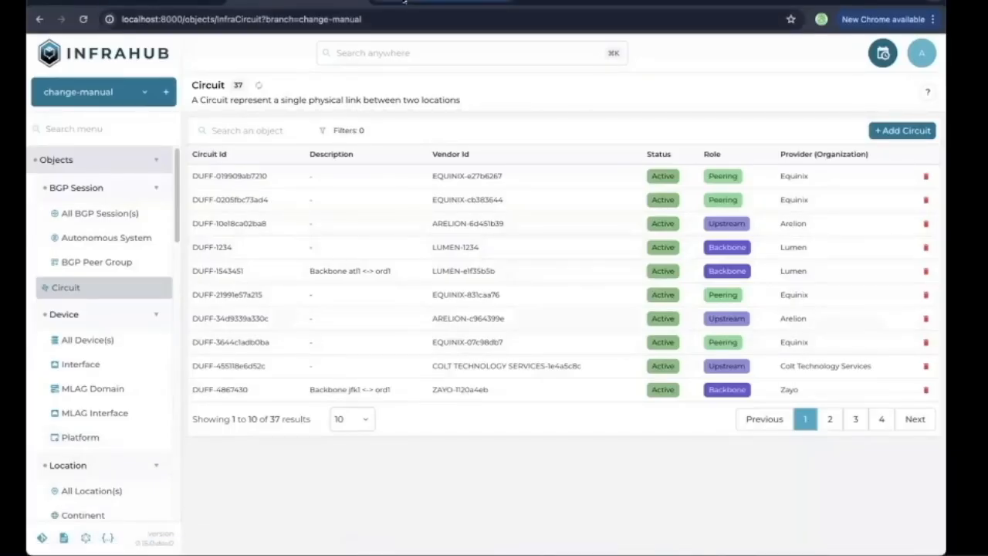
Step: Run the Endpoints GraphQL mutation on the change-manual branch to create the atl1 and den1 endpoints of circuit DUFF-1234
{"action": "left_click", "coordinate": [403, 3]}
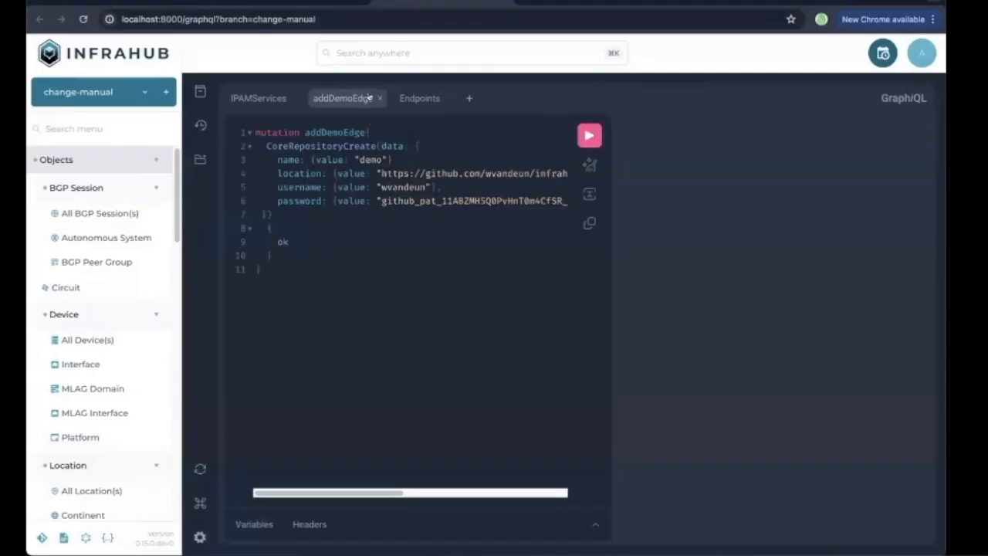
{"action": "left_click", "coordinate": [418, 98]}
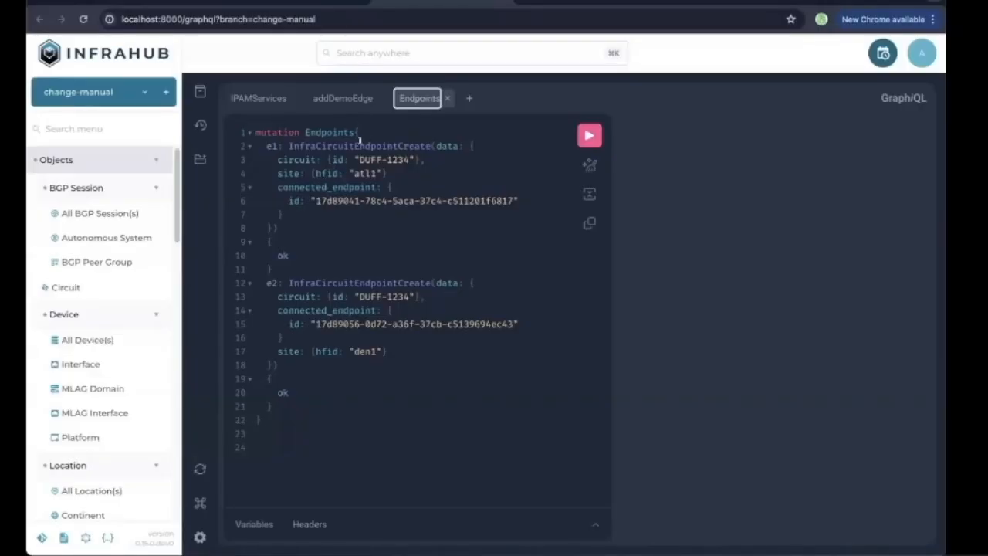
{"action": "mouse_move", "coordinate": [359, 142]}
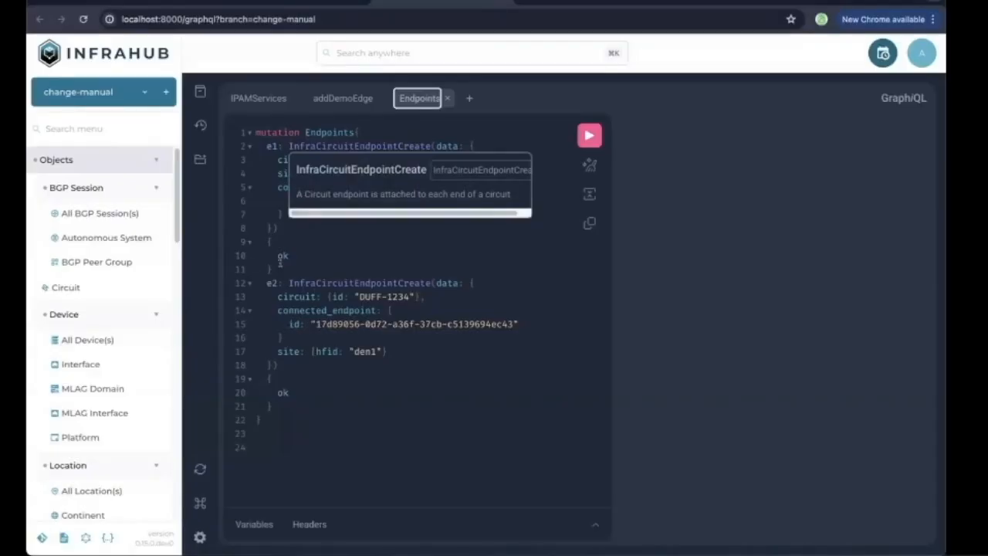
{"action": "left_click", "coordinate": [272, 160]}
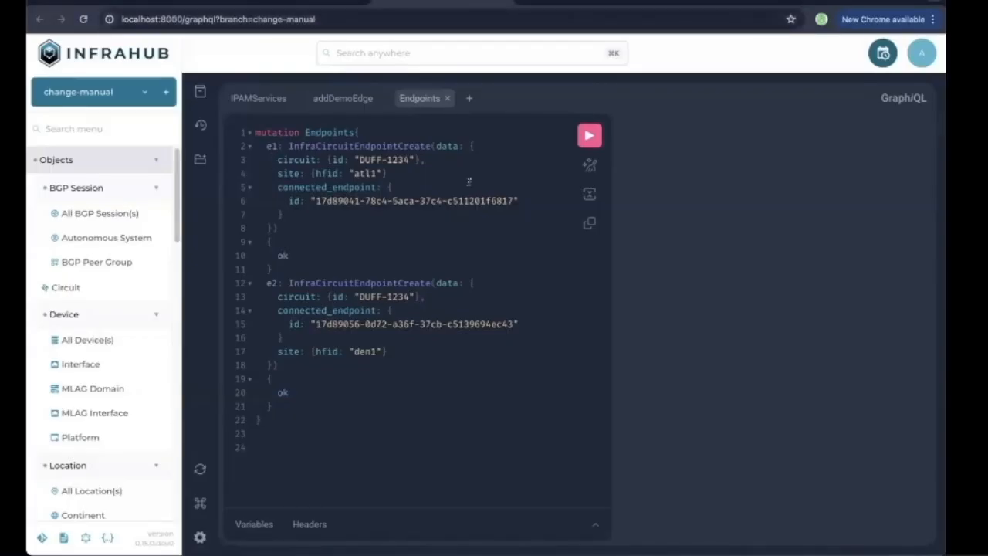
{"action": "left_click", "coordinate": [587, 134]}
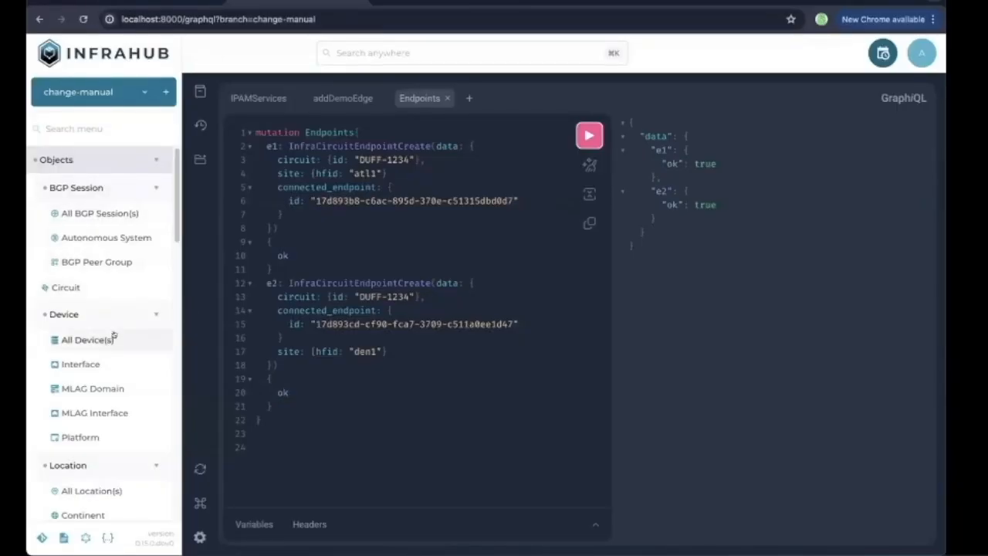
Step: Examine circuit DUFF-1234's atl1 endpoint and the details of its connected interface, Ethernet7
{"action": "left_click", "coordinate": [95, 297]}
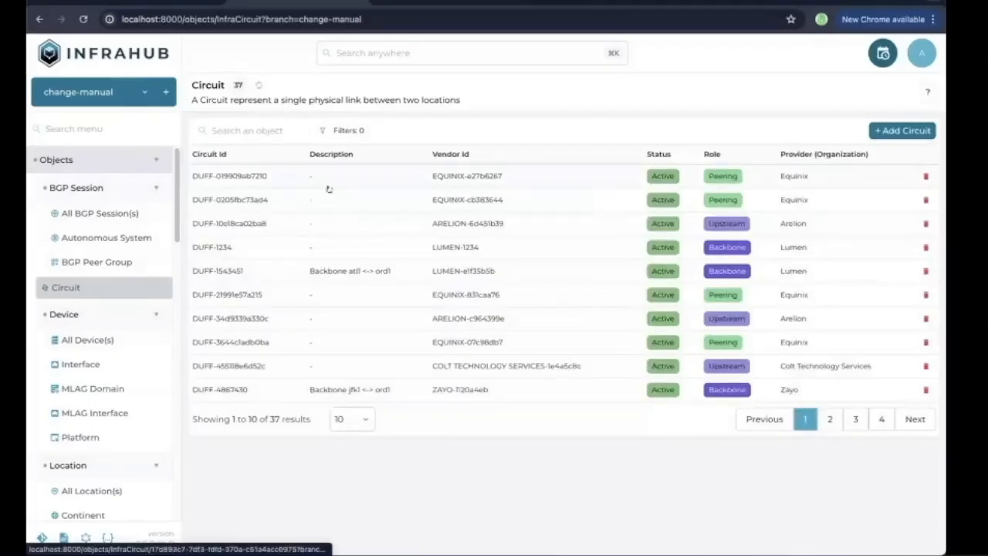
{"action": "left_click", "coordinate": [250, 247]}
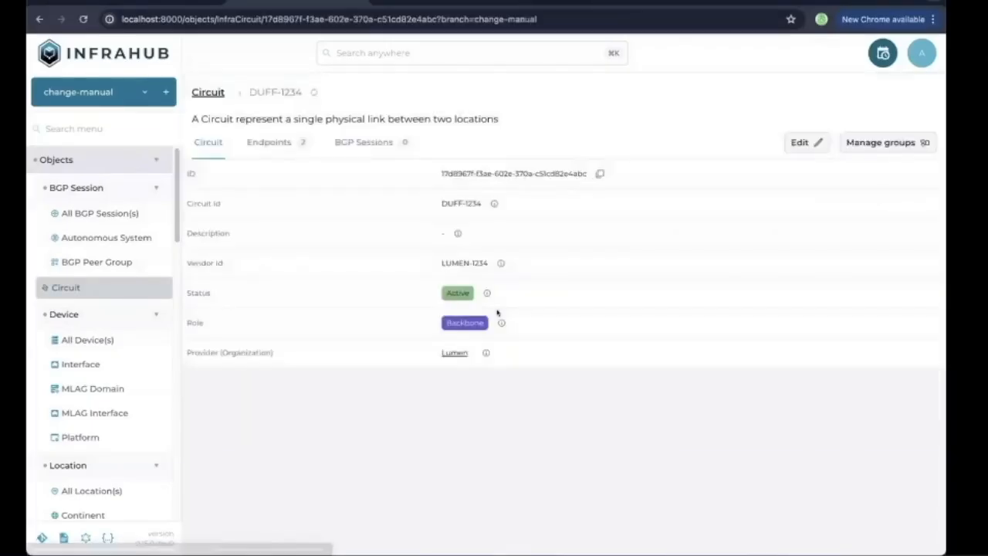
{"action": "left_click", "coordinate": [276, 142]}
{"action": "left_click", "coordinate": [400, 190]}
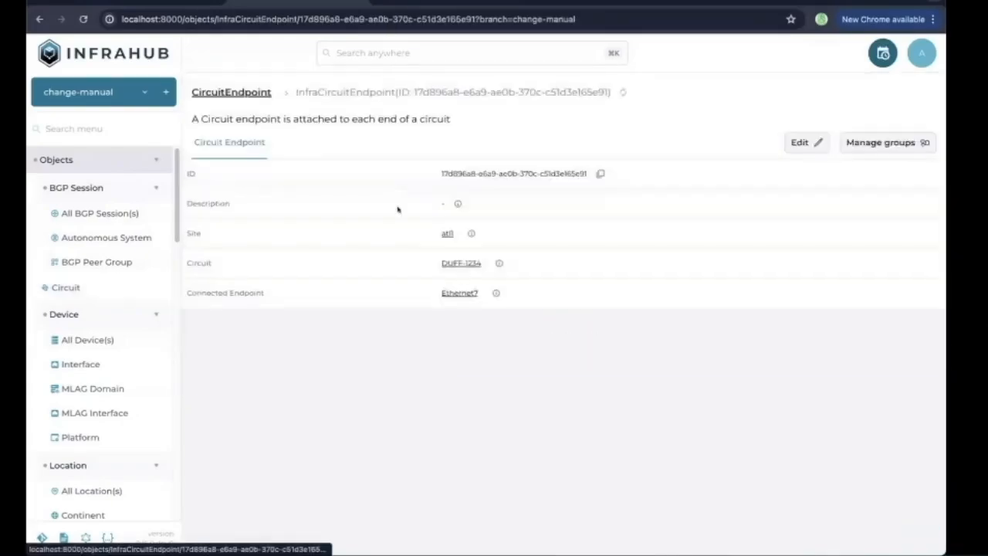
{"action": "left_click", "coordinate": [448, 296]}
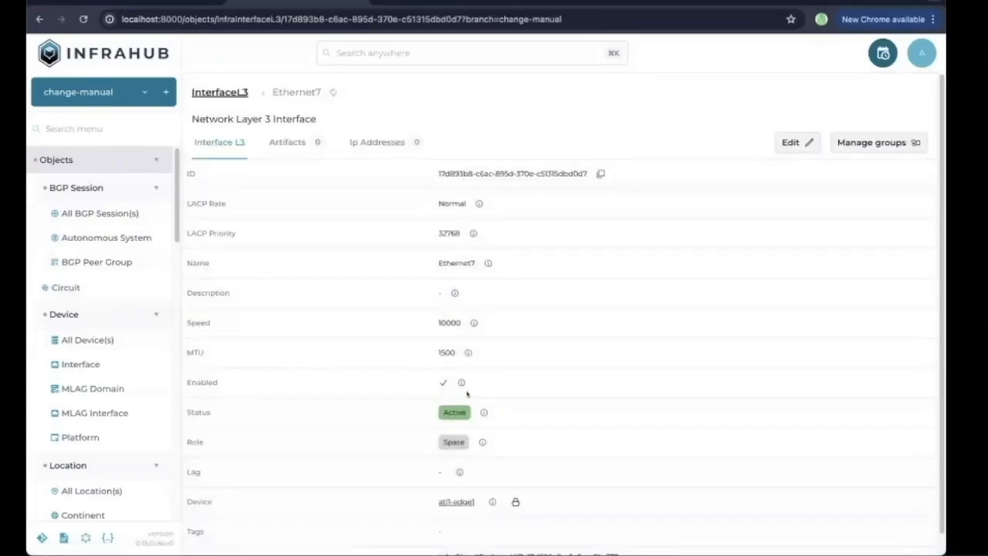
{"action": "left_click_drag", "start_coordinate": [427, 264], "coordinate": [476, 268]}
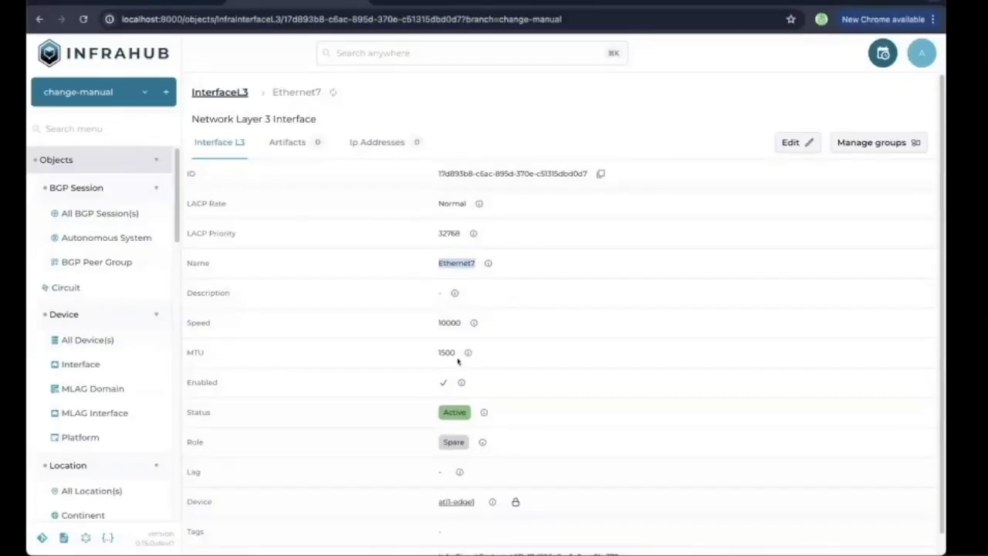
{"action": "scroll", "coordinate": [454, 360], "scroll_direction": "down", "scroll_amount": 1}
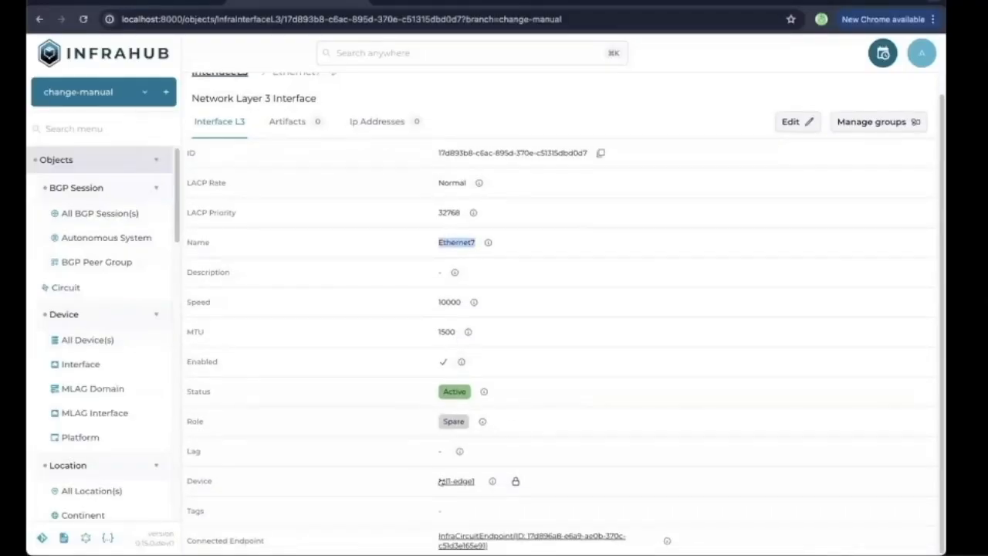
{"action": "left_click", "coordinate": [606, 313]}
Step: Change the role of interface Ethernet7 on atl1-edge1 to Backbone and save it
{"action": "left_click", "coordinate": [791, 122]}
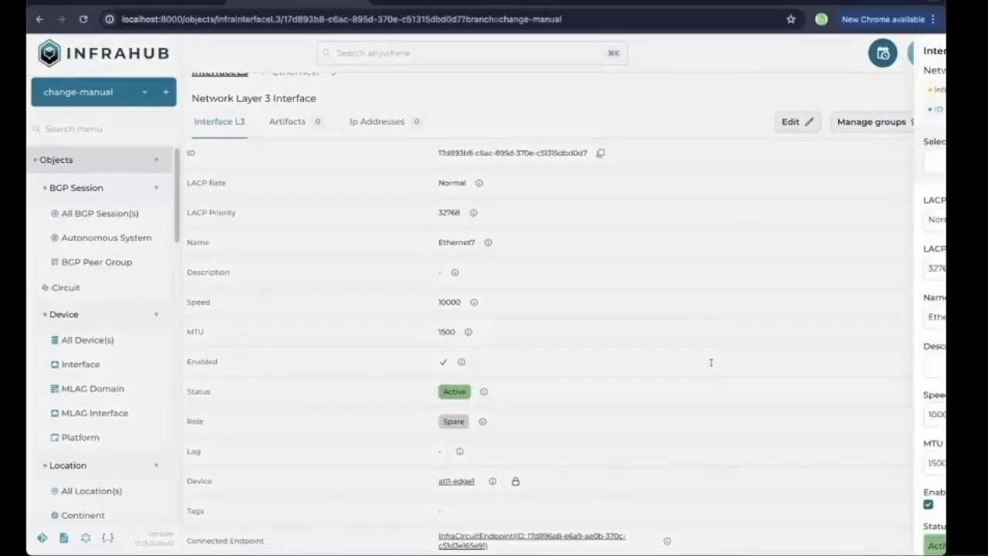
{"action": "scroll", "coordinate": [804, 411], "scroll_direction": "down", "scroll_amount": 4}
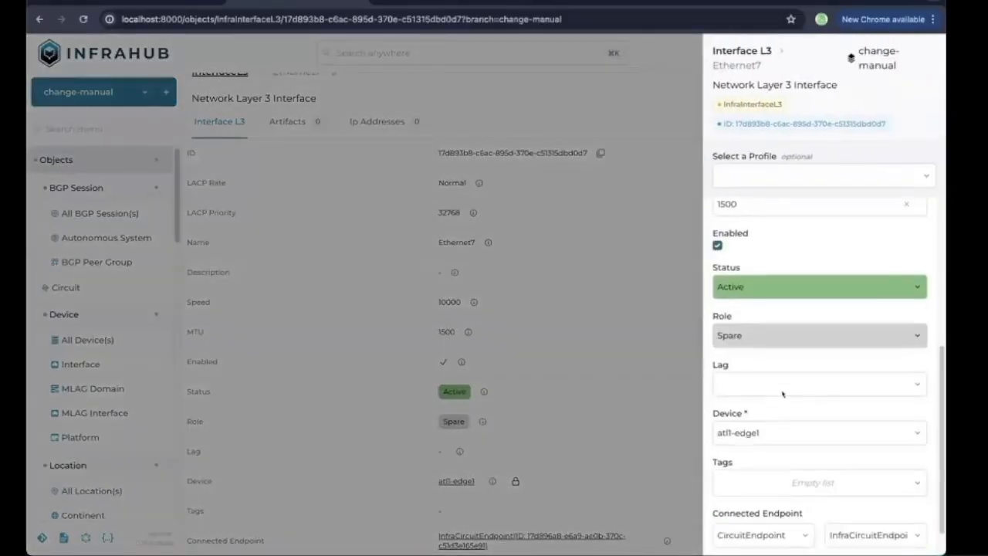
{"action": "left_click", "coordinate": [913, 332]}
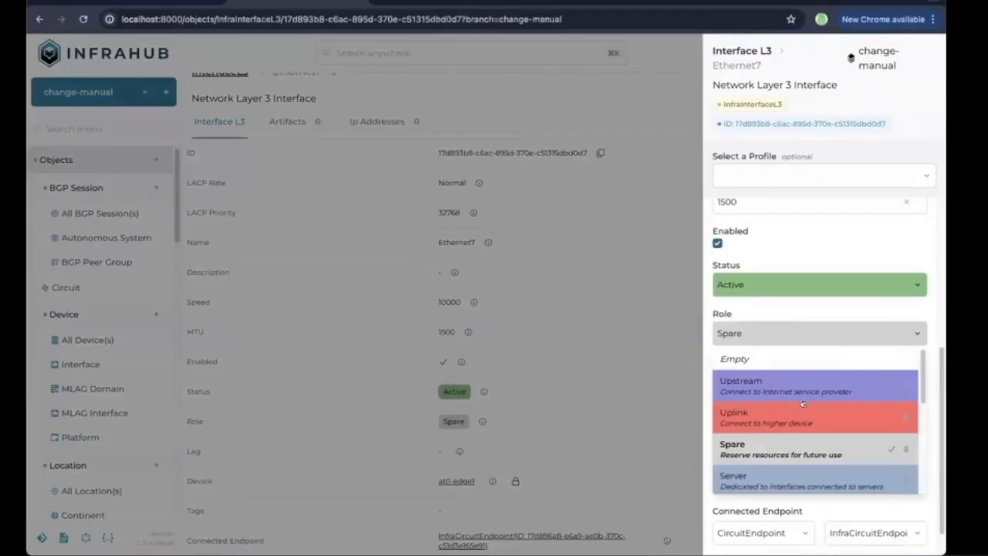
{"action": "scroll", "coordinate": [803, 402], "scroll_direction": "down", "scroll_amount": 5}
{"action": "left_click", "coordinate": [785, 457]}
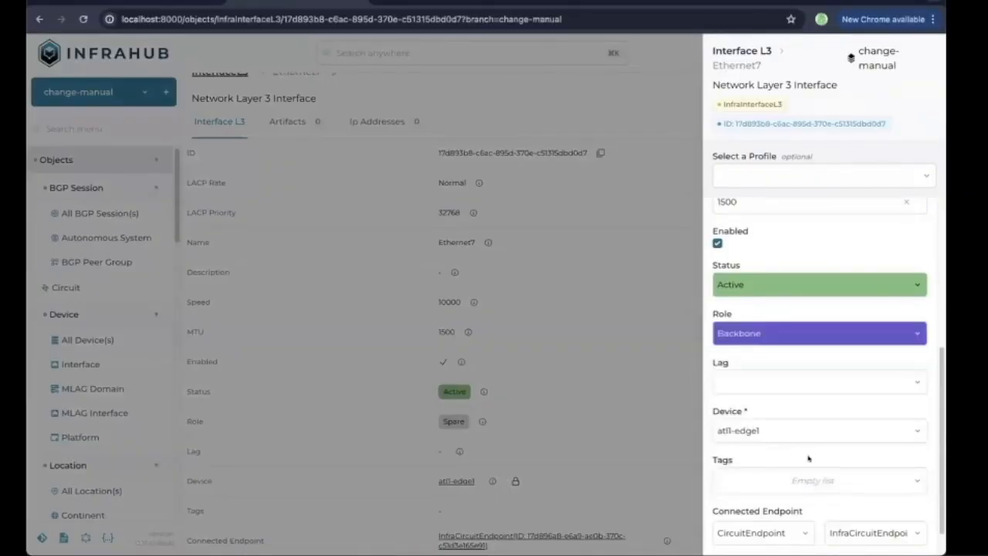
{"action": "scroll", "coordinate": [773, 471], "scroll_direction": "down", "scroll_amount": 1}
{"action": "left_click", "coordinate": [913, 538]}
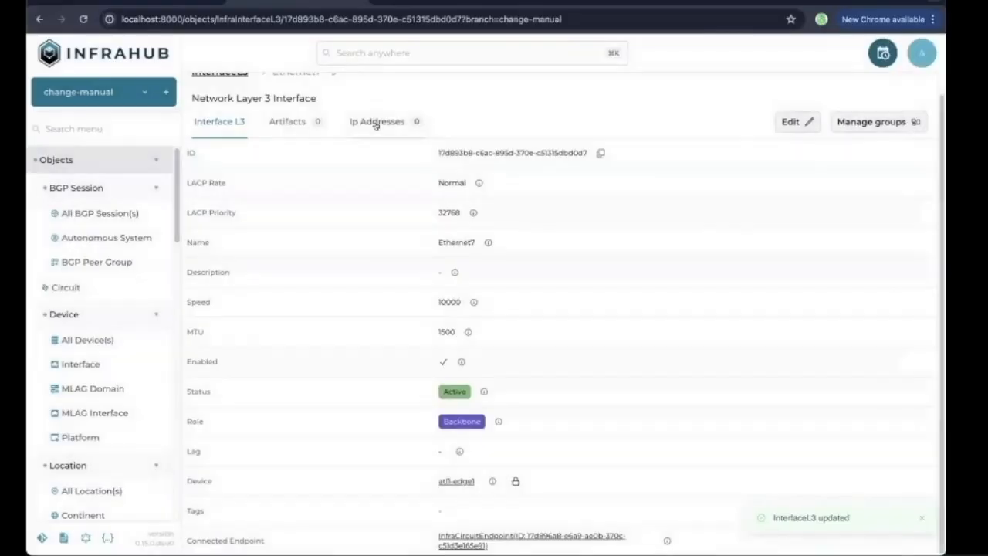
Step: Associate the IP address 10.1.0.32/31 with interface Ethernet7 on atl1-edge1 and save it
{"action": "left_click", "coordinate": [375, 121]}
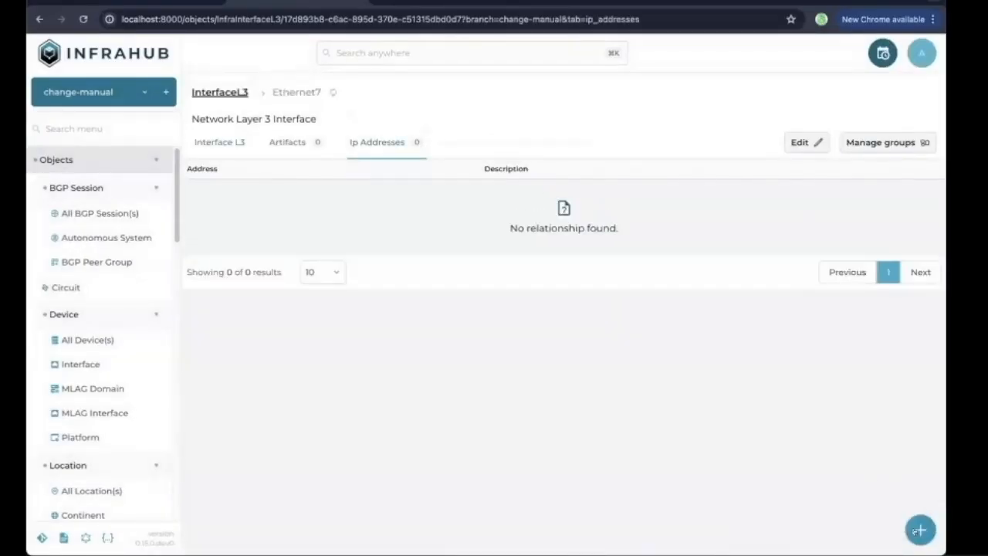
{"action": "left_click", "coordinate": [919, 535]}
{"action": "left_click", "coordinate": [815, 146]}
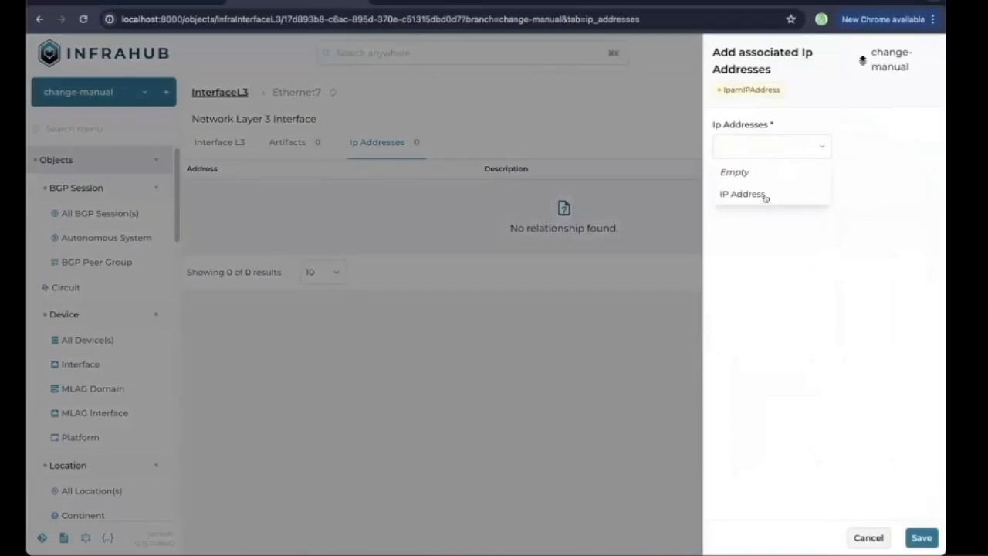
{"action": "left_click", "coordinate": [764, 194]}
{"action": "left_click", "coordinate": [860, 146]}
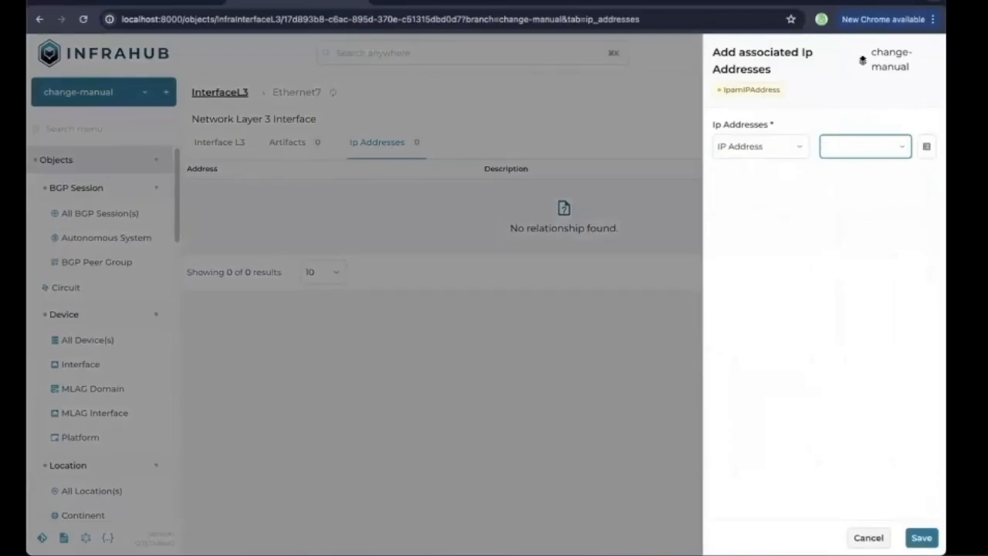
{"action": "type", "text": "10.1.0.32"}
{"action": "left_click", "coordinate": [848, 193]}
{"action": "left_click", "coordinate": [919, 538]}
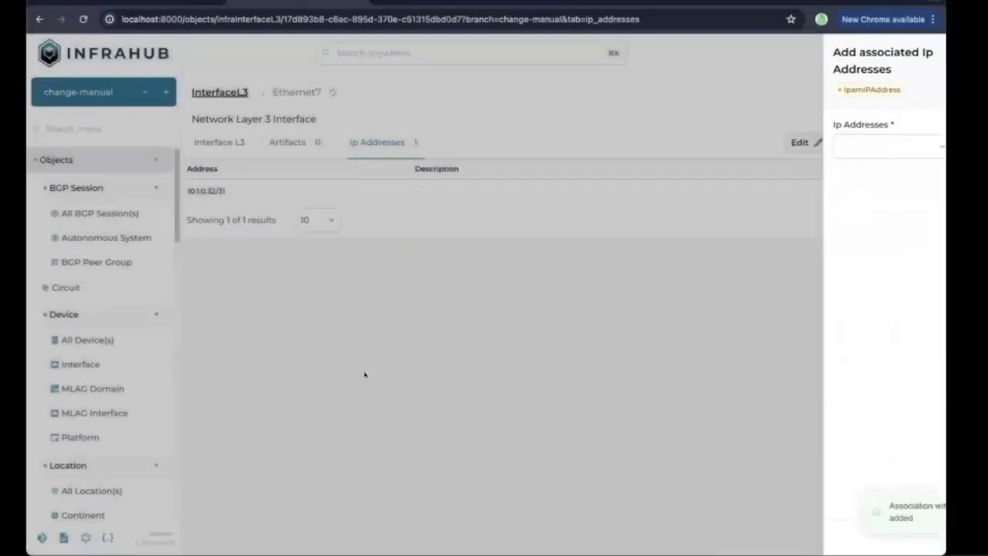
Step: Go through circuit DUFF-1234's endpoints to the Ethernet7 interface connected at its den1 end
{"action": "left_click", "coordinate": [224, 142]}
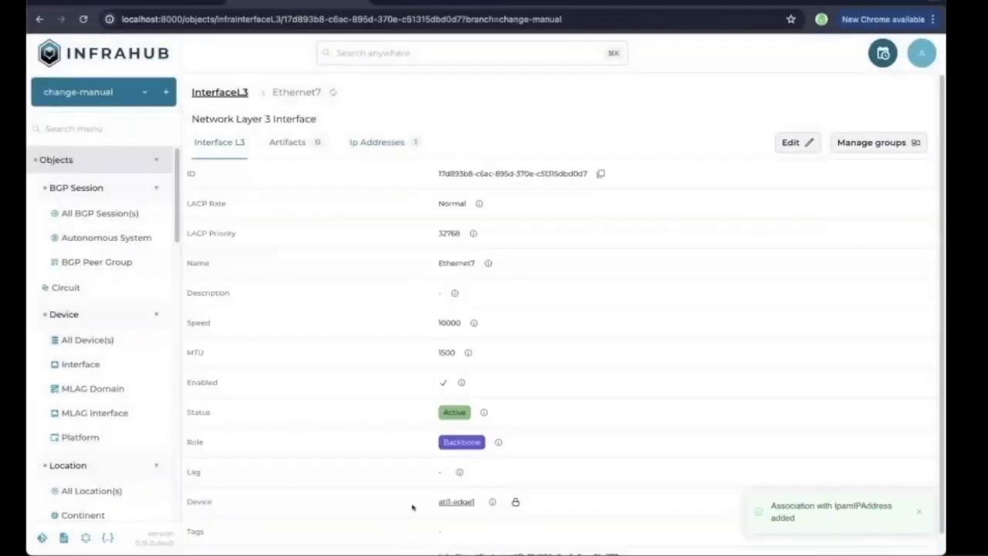
{"action": "scroll", "coordinate": [402, 463], "scroll_direction": "down", "scroll_amount": 1}
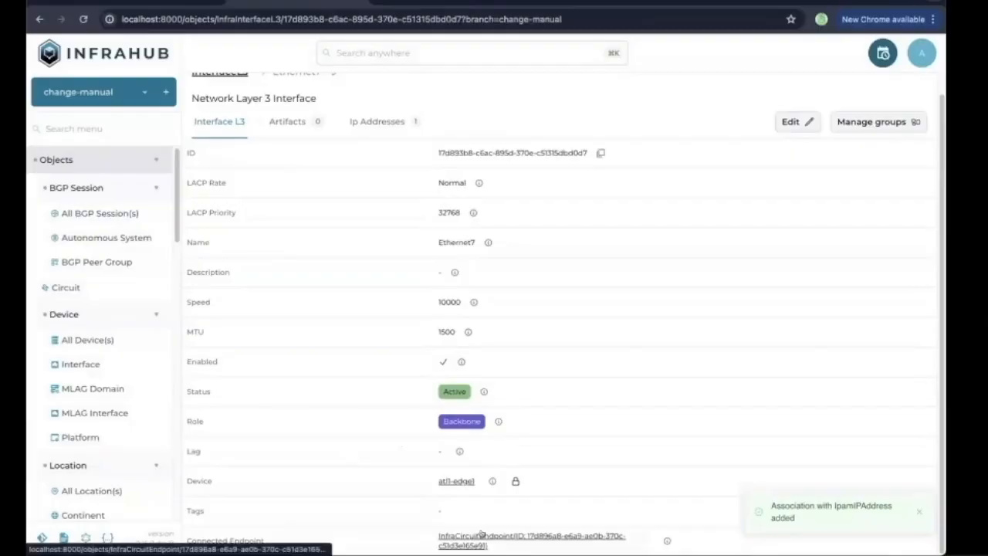
{"action": "left_click", "coordinate": [477, 535]}
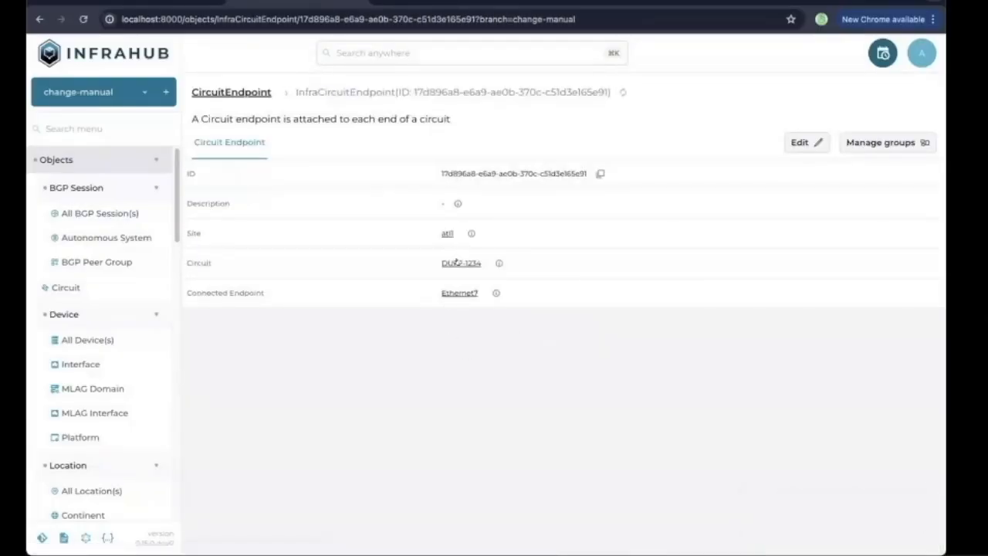
{"action": "left_click", "coordinate": [459, 262]}
{"action": "left_click", "coordinate": [278, 142]}
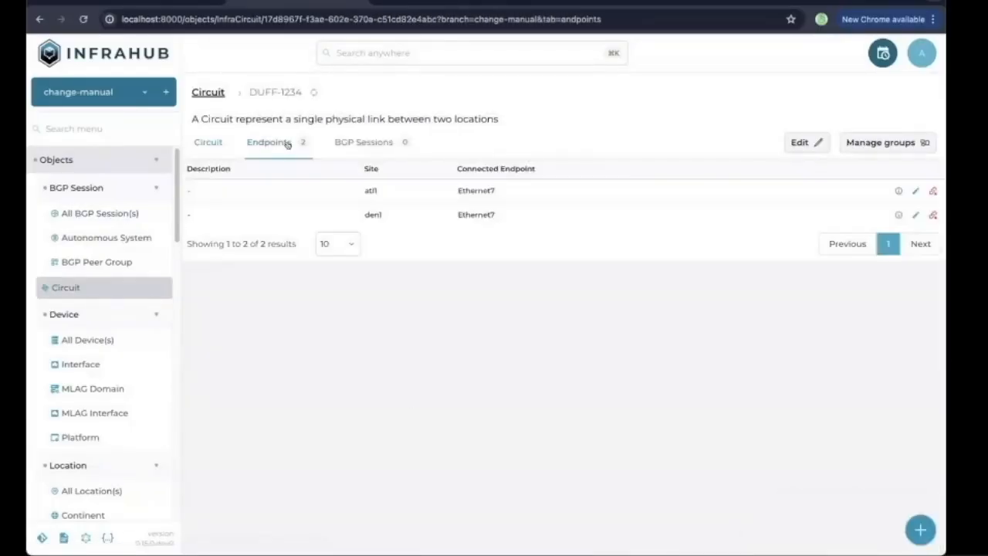
{"action": "left_click", "coordinate": [437, 219]}
{"action": "left_click", "coordinate": [455, 294]}
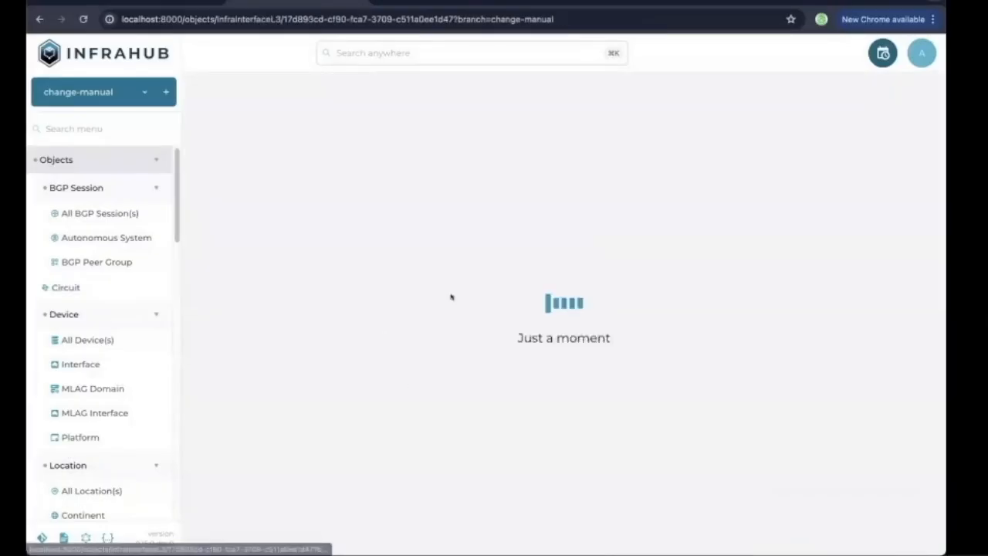
{"action": "scroll", "coordinate": [459, 423], "scroll_direction": "down", "scroll_amount": 1}
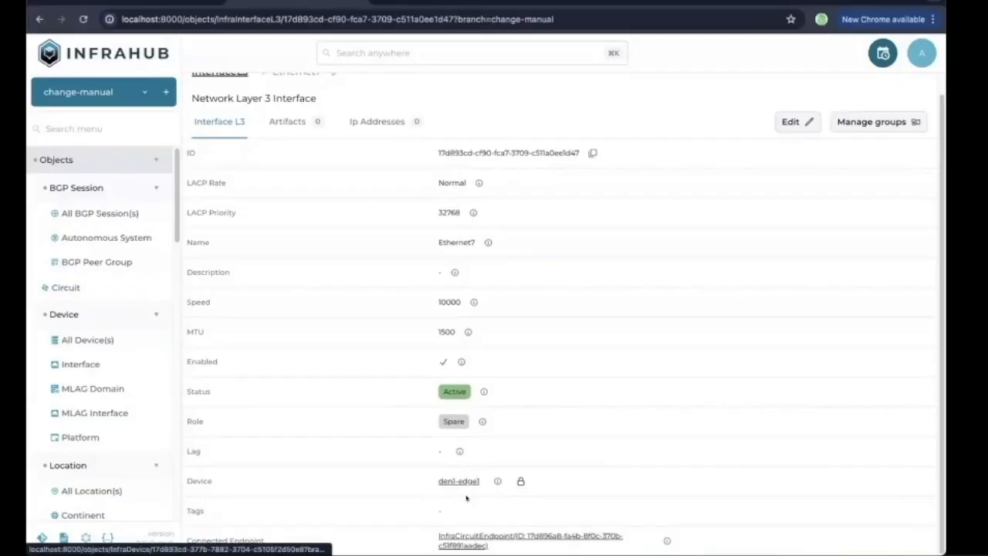
Step: Change the role of interface Ethernet7 on den1-edge1 to Backbone and save it
{"action": "left_click", "coordinate": [791, 122]}
{"action": "scroll", "coordinate": [753, 381], "scroll_direction": "down", "scroll_amount": 4}
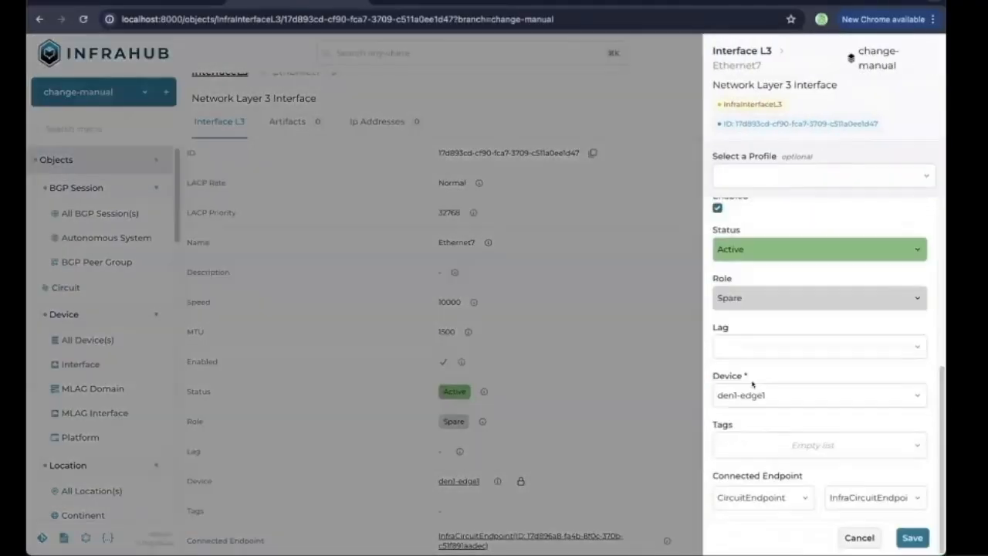
{"action": "left_click", "coordinate": [915, 298]}
{"action": "scroll", "coordinate": [817, 406], "scroll_direction": "down", "scroll_amount": 3}
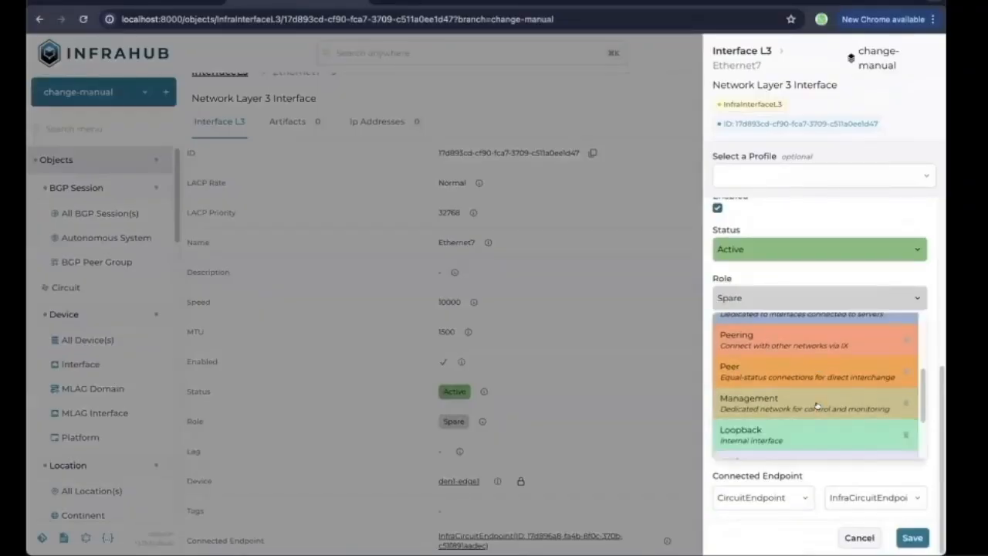
{"action": "left_click", "coordinate": [811, 414]}
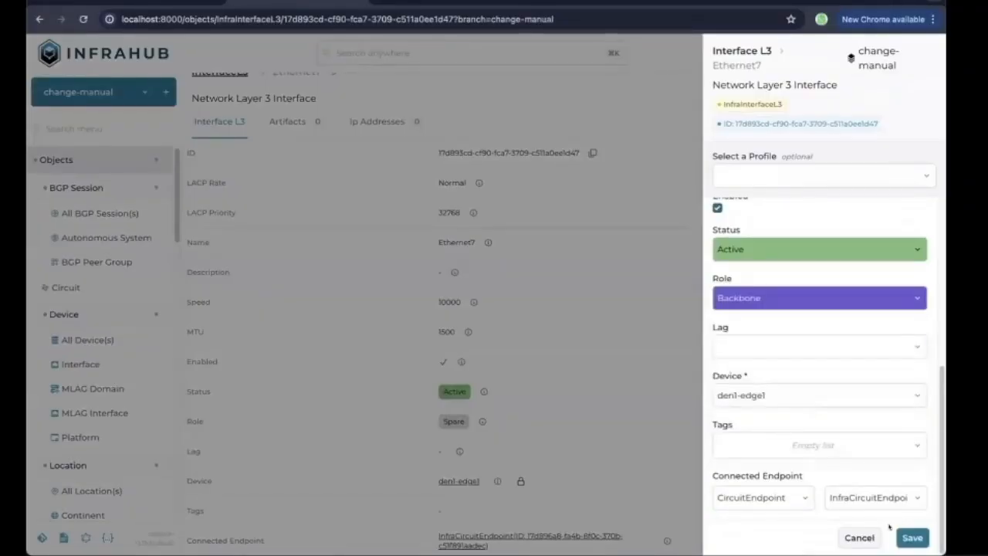
{"action": "left_click", "coordinate": [912, 539]}
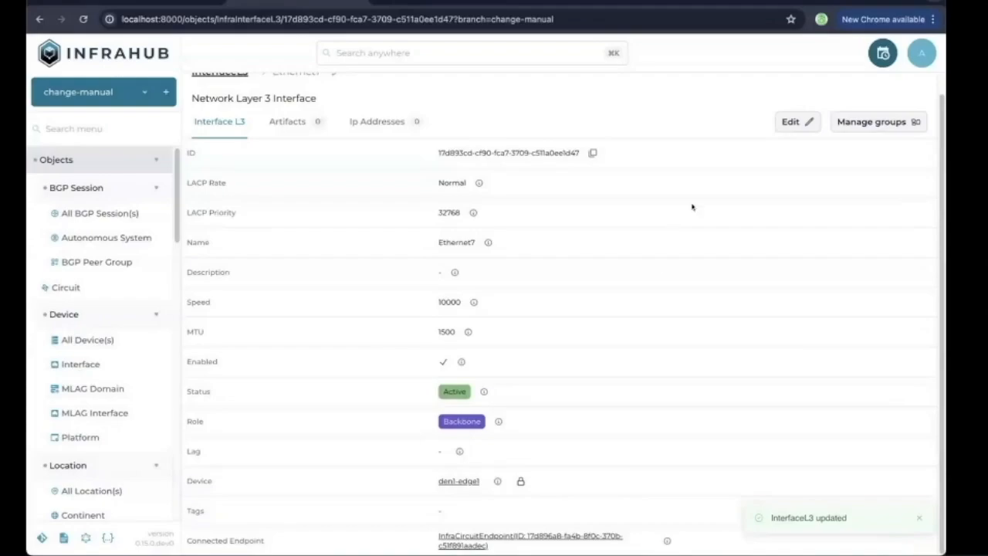
Step: Associate the IP address 10.1.0.33/31 with den1-edge1's Ethernet7, save it and return to the interface details
{"action": "left_click", "coordinate": [368, 120]}
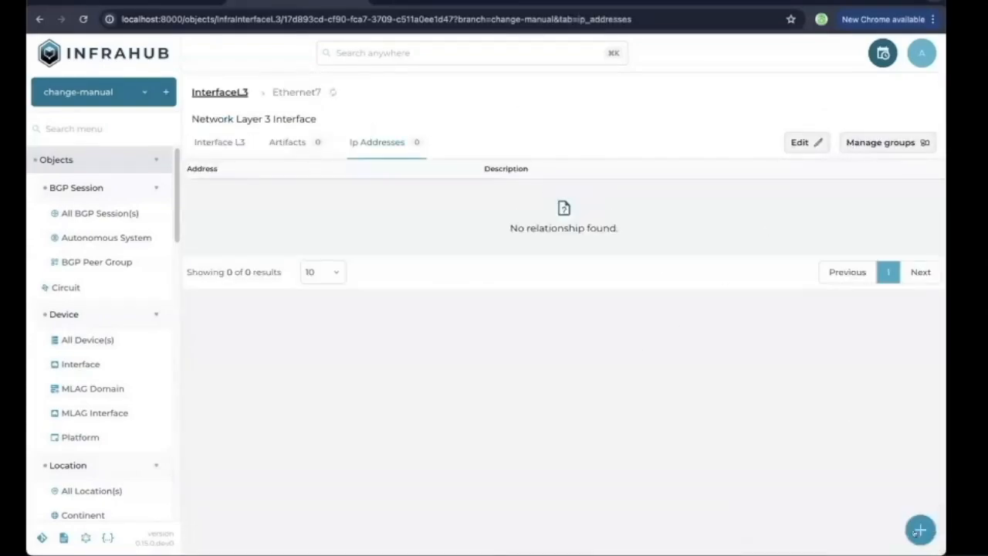
{"action": "left_click", "coordinate": [920, 531]}
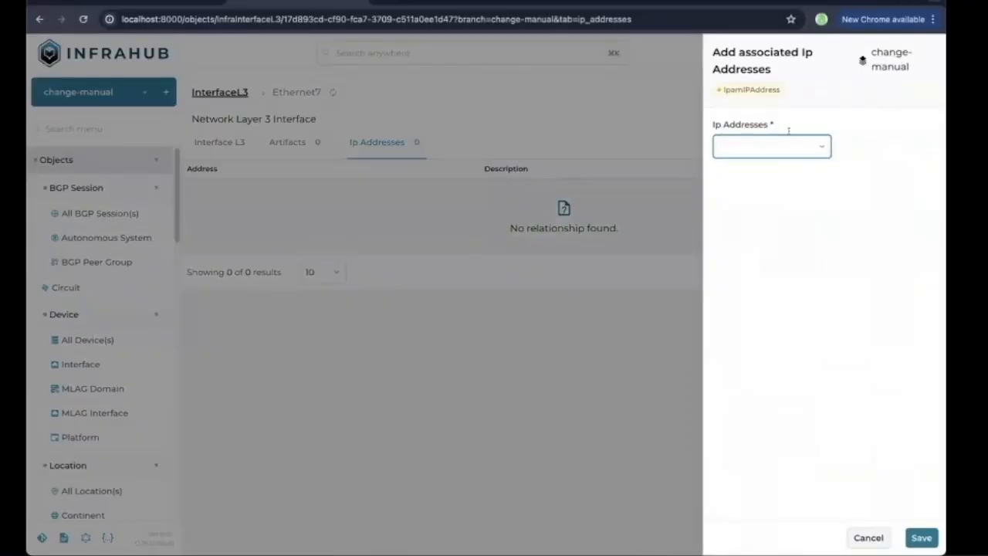
{"action": "left_click", "coordinate": [817, 150]}
{"action": "left_click", "coordinate": [764, 191]}
{"action": "left_click", "coordinate": [856, 147]}
{"action": "type", "text": "10.1.0.3"}
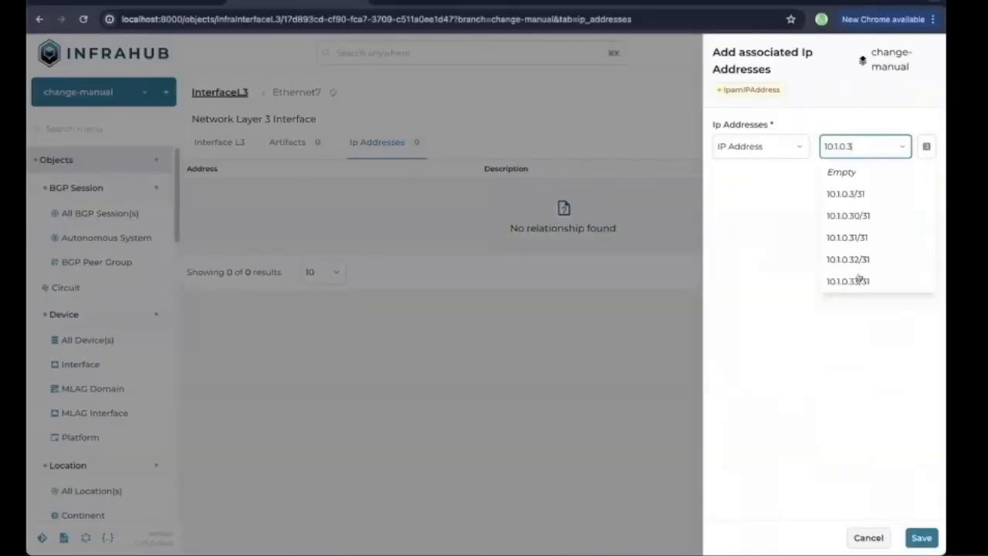
{"action": "type", "text": "3"}
{"action": "key", "text": "Return"}
{"action": "left_click", "coordinate": [927, 538]}
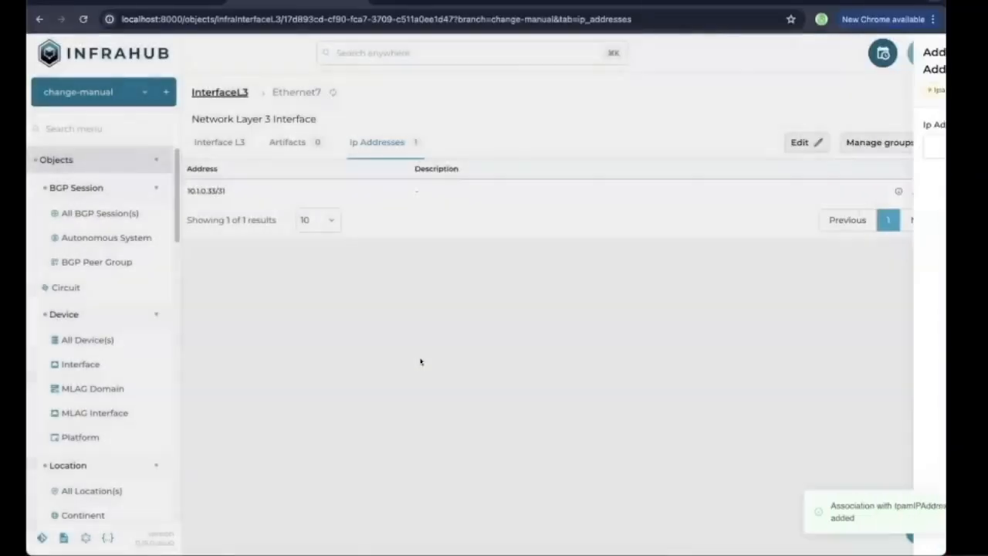
{"action": "left_click", "coordinate": [221, 147]}
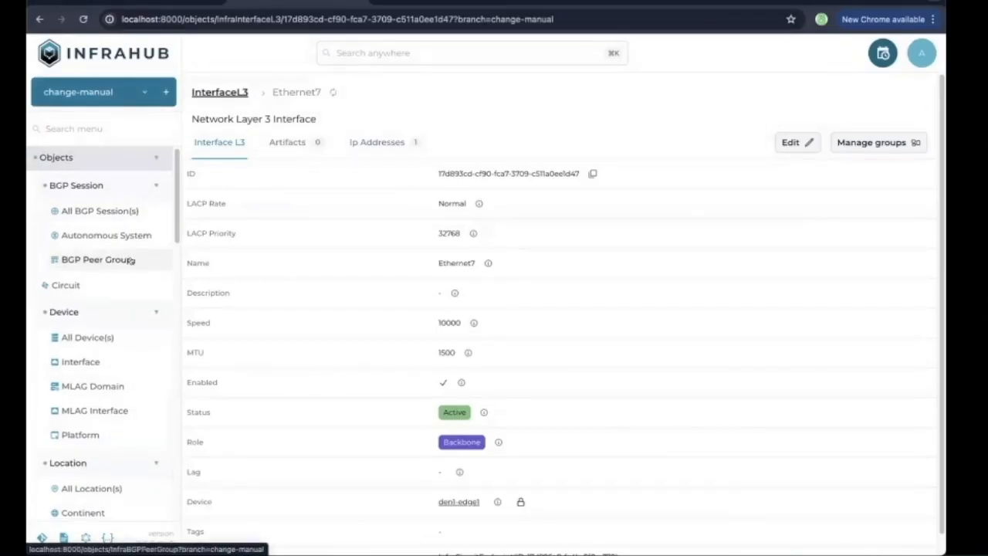
Step: Start a new proposed change with change-manual as the source branch and main as the destination
{"action": "scroll", "coordinate": [131, 263], "scroll_direction": "down", "scroll_amount": 3}
{"action": "scroll", "coordinate": [131, 263], "scroll_direction": "down", "scroll_amount": 8}
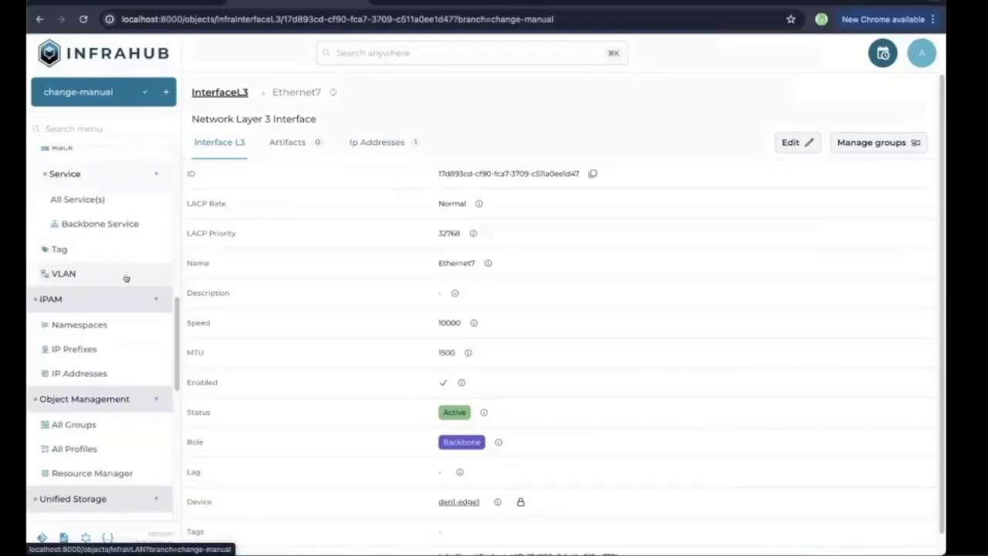
{"action": "scroll", "coordinate": [126, 280], "scroll_direction": "down", "scroll_amount": 3}
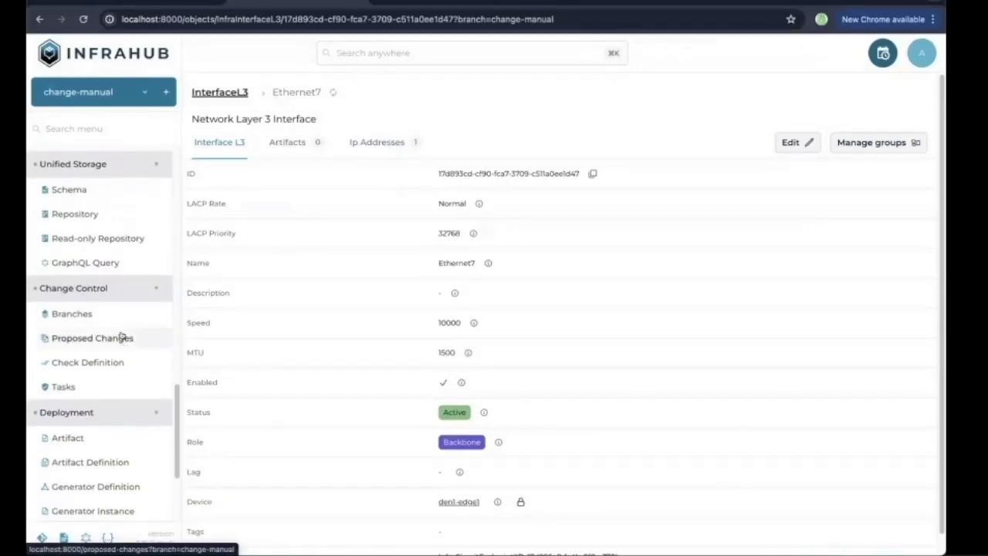
{"action": "left_click", "coordinate": [121, 340]}
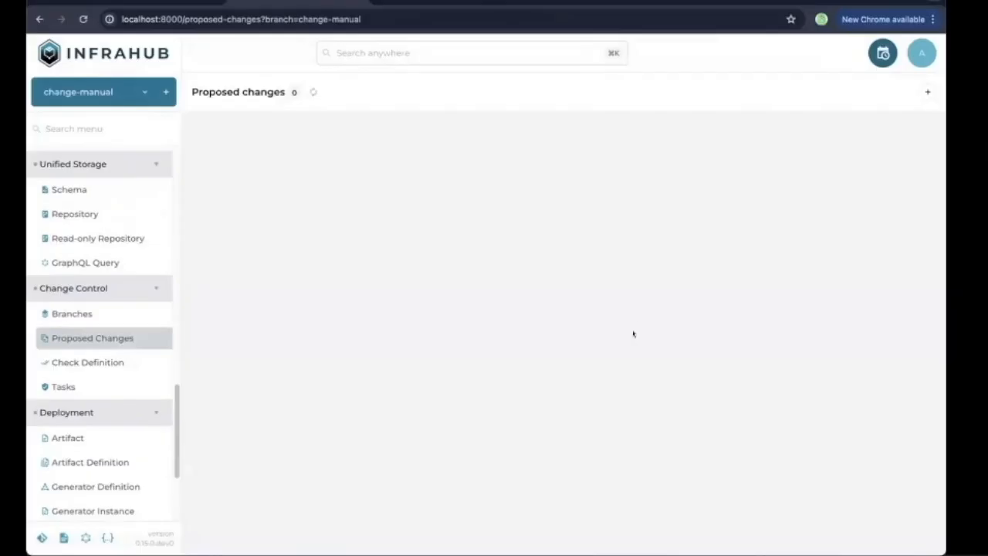
{"action": "left_click", "coordinate": [928, 89]}
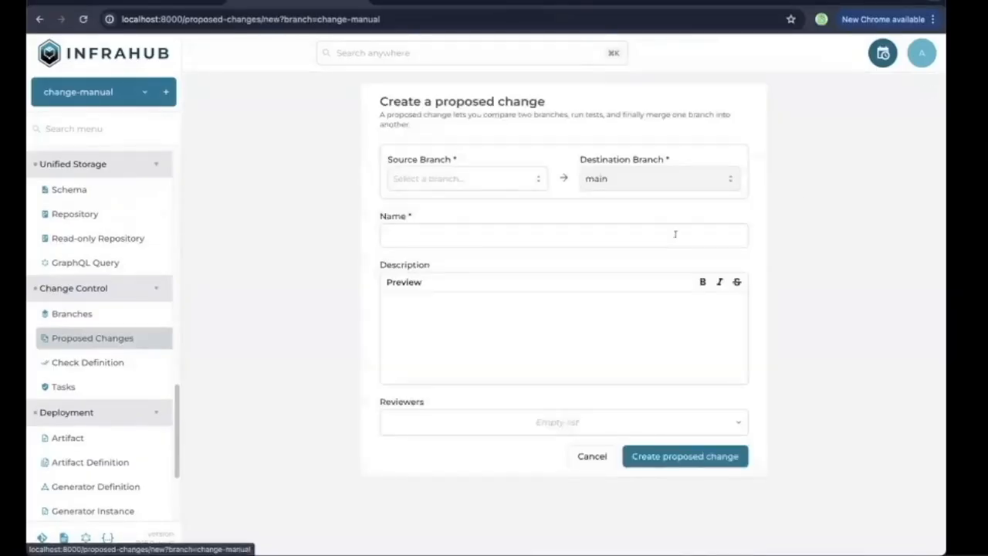
{"action": "left_click", "coordinate": [535, 176]}
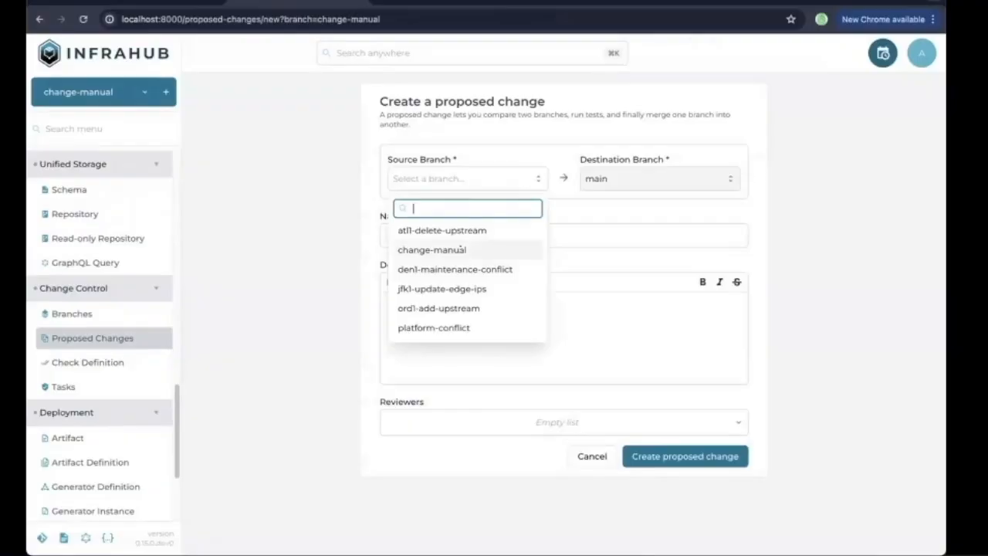
{"action": "left_click", "coordinate": [463, 251]}
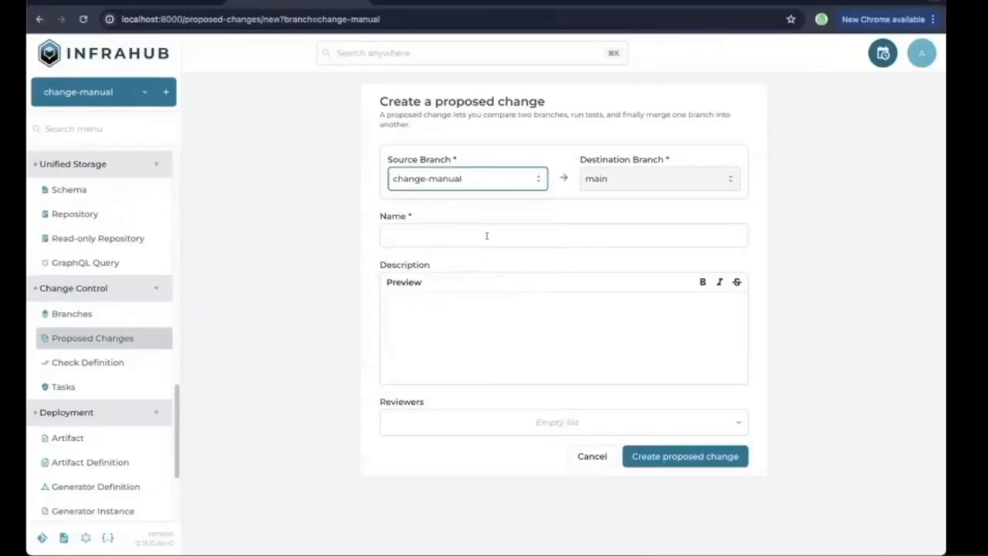
Step: Name the proposed change "Add backbone link" and create it
{"action": "left_click", "coordinate": [488, 236]}
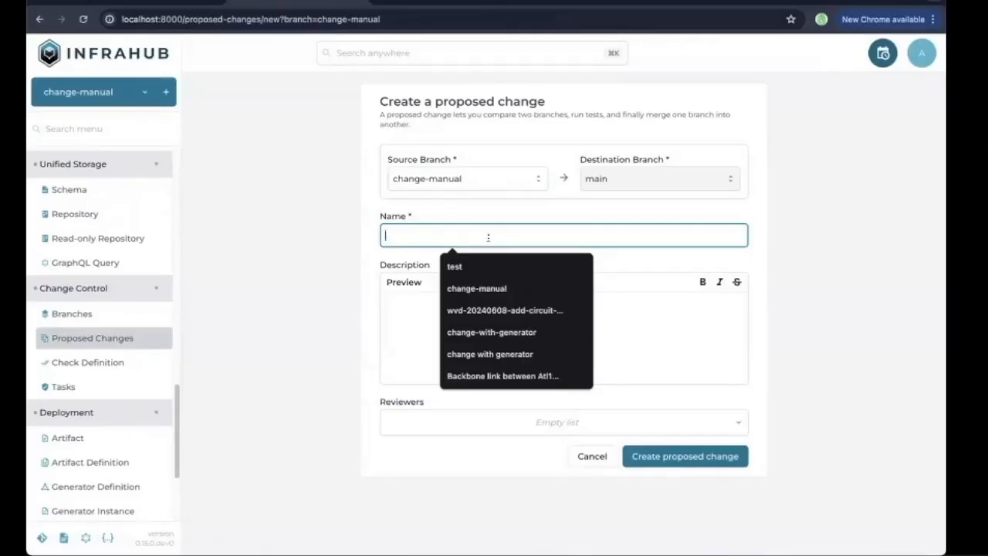
{"action": "type", "text": "Add backc"}
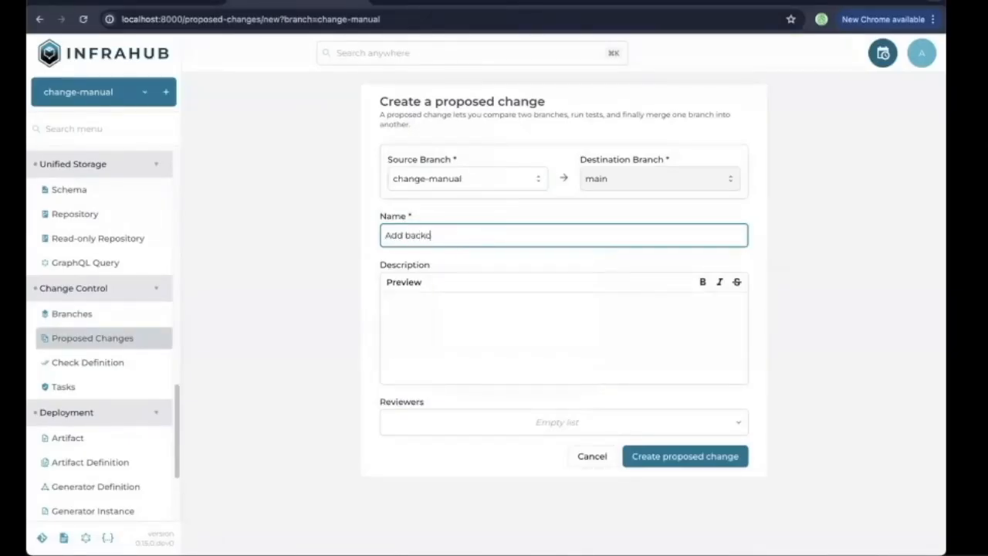
{"action": "key", "text": "BackSpace"}
{"action": "type", "text": "bone lio"}
{"action": "key", "text": "BackSpace"}
{"action": "type", "text": "nk"}
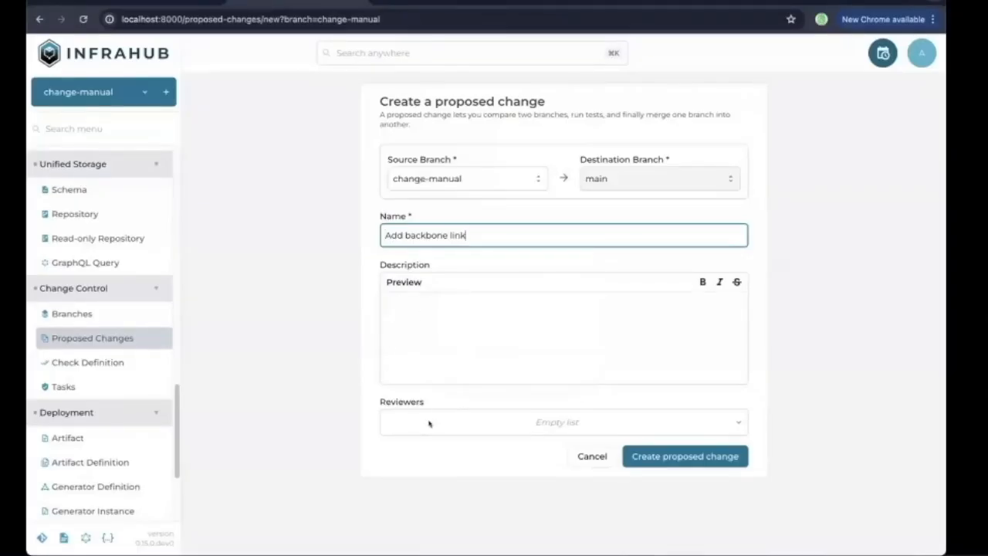
{"action": "left_click", "coordinate": [678, 455]}
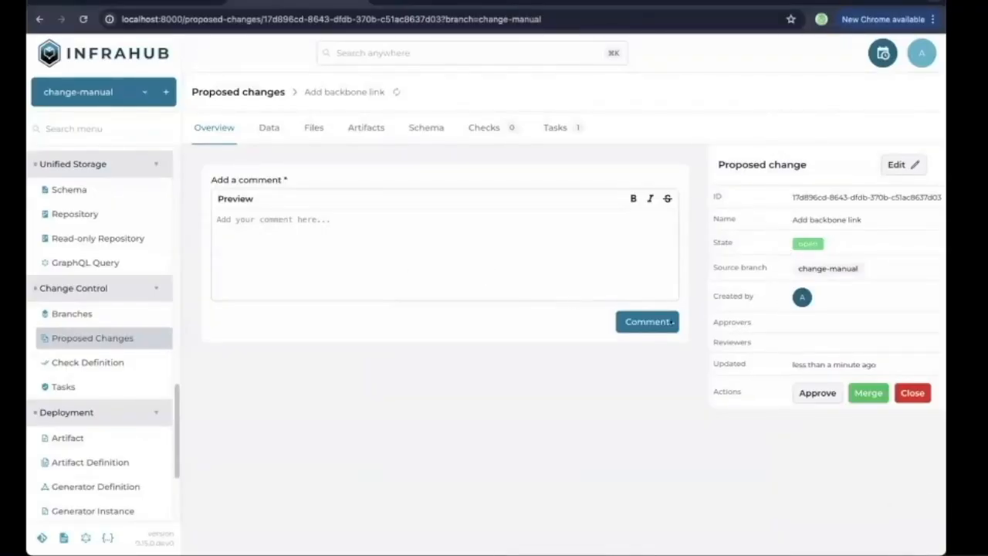
Step: Post the comment "Looks good to me" on the Add backbone link proposed change
{"action": "left_click", "coordinate": [408, 239]}
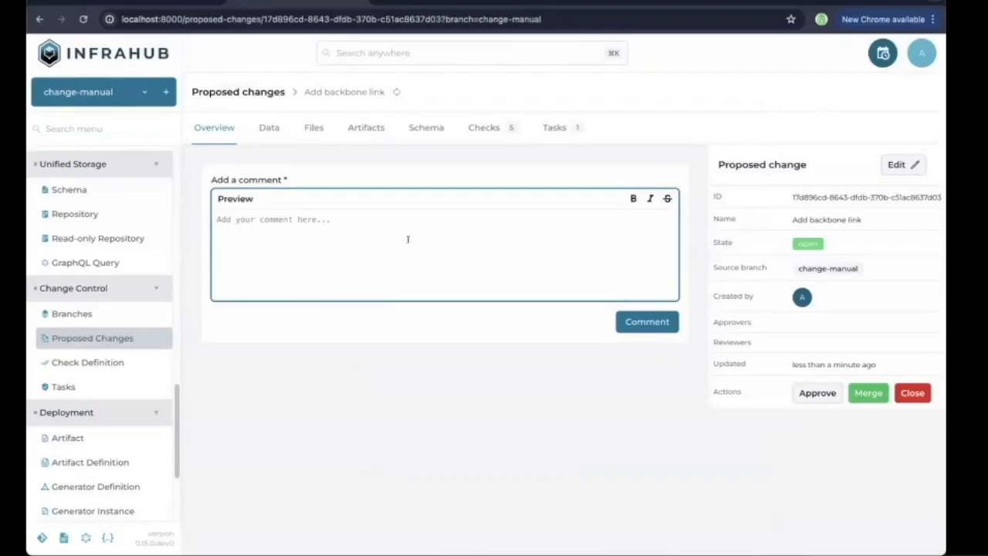
{"action": "type", "text": "Looks good to me"}
{"action": "left_click", "coordinate": [627, 327]}
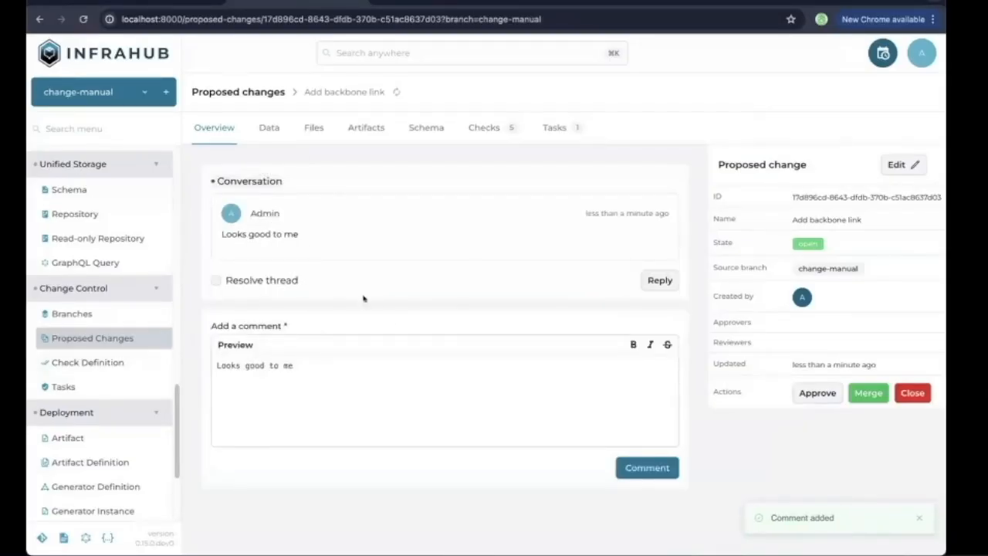
Step: Examine the proposed change's data differences for circuit DUFF-1234 and the first updated Ethernet7 interface
{"action": "left_click", "coordinate": [270, 128]}
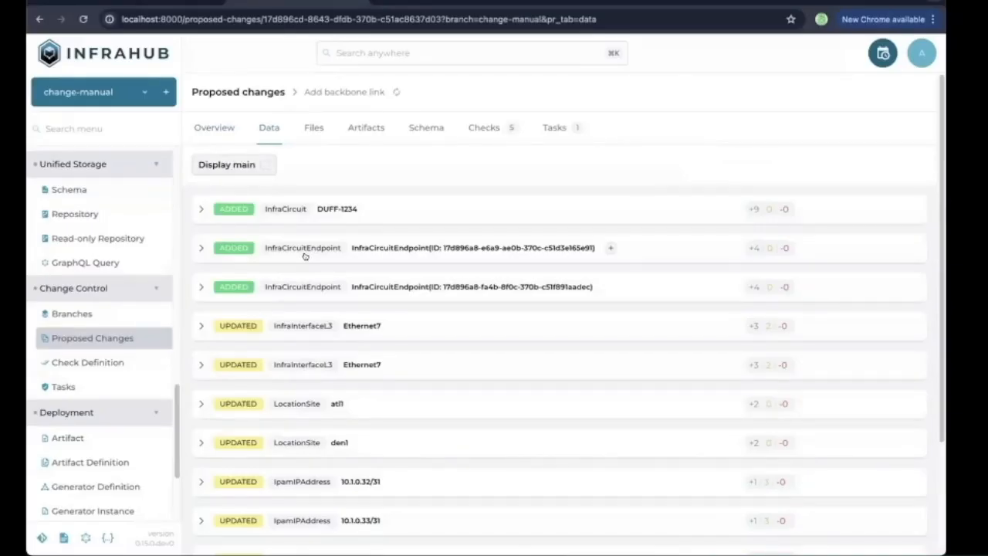
{"action": "left_click", "coordinate": [200, 209]}
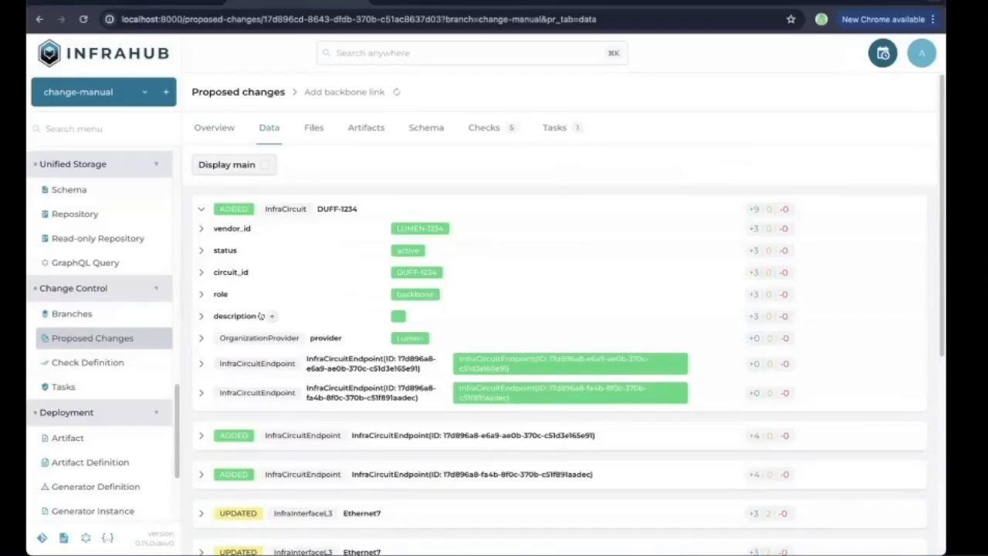
{"action": "scroll", "coordinate": [353, 267], "scroll_direction": "down", "scroll_amount": 4}
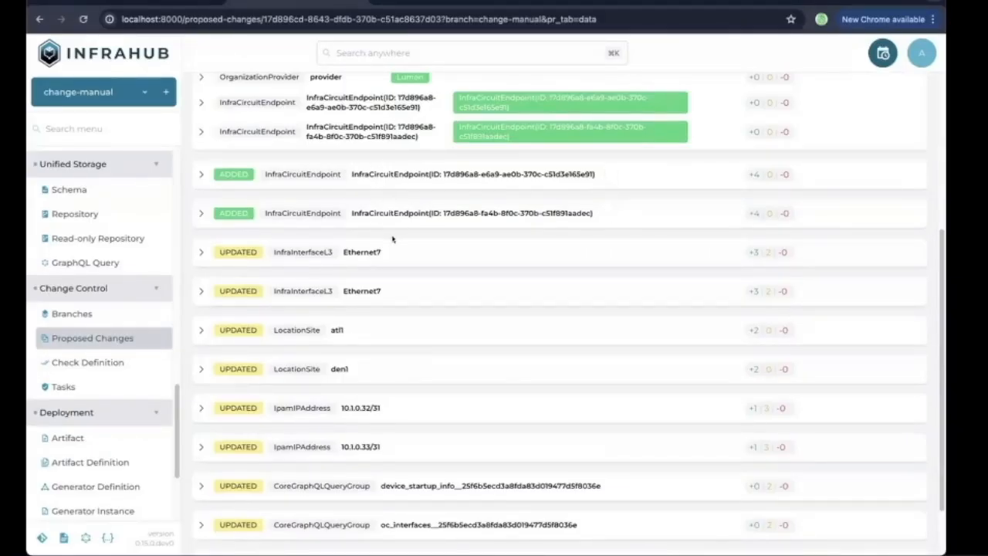
{"action": "scroll", "coordinate": [392, 238], "scroll_direction": "down", "scroll_amount": 1}
{"action": "left_click", "coordinate": [202, 238]}
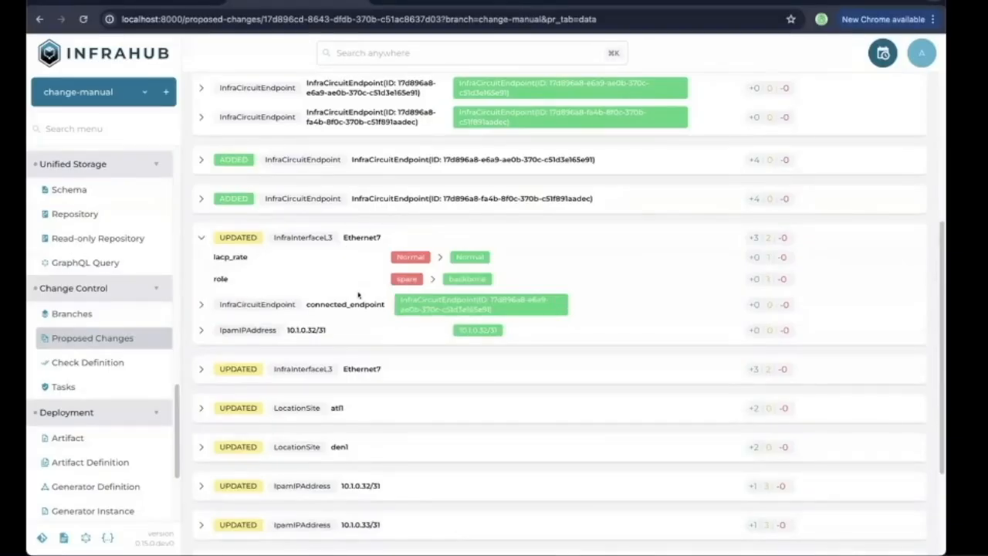
Step: Examine the proposed change's artifact differences in the startup configs of atl1-edge1 and den1-edge1
{"action": "scroll", "coordinate": [307, 309], "scroll_direction": "down", "scroll_amount": 1}
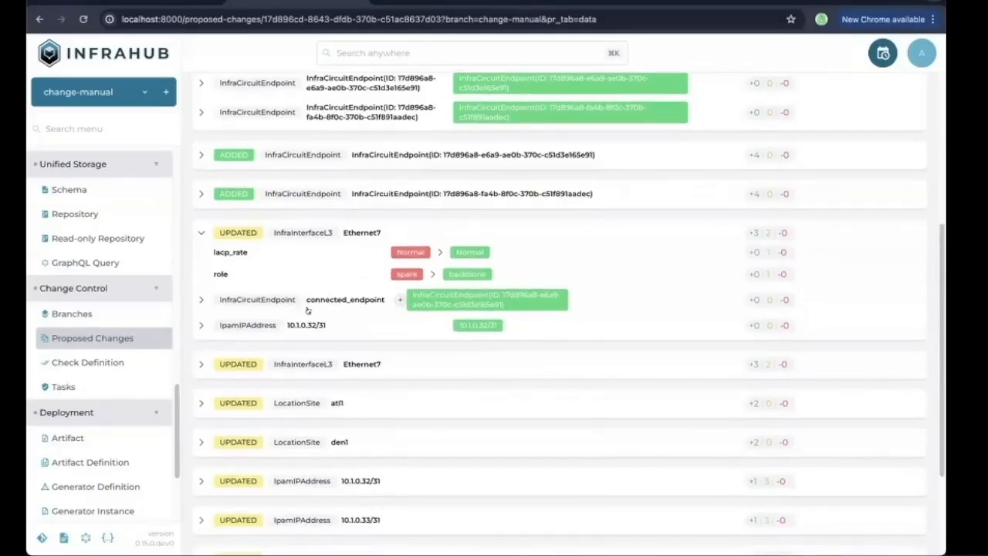
{"action": "scroll", "coordinate": [307, 309], "scroll_direction": "up", "scroll_amount": 4}
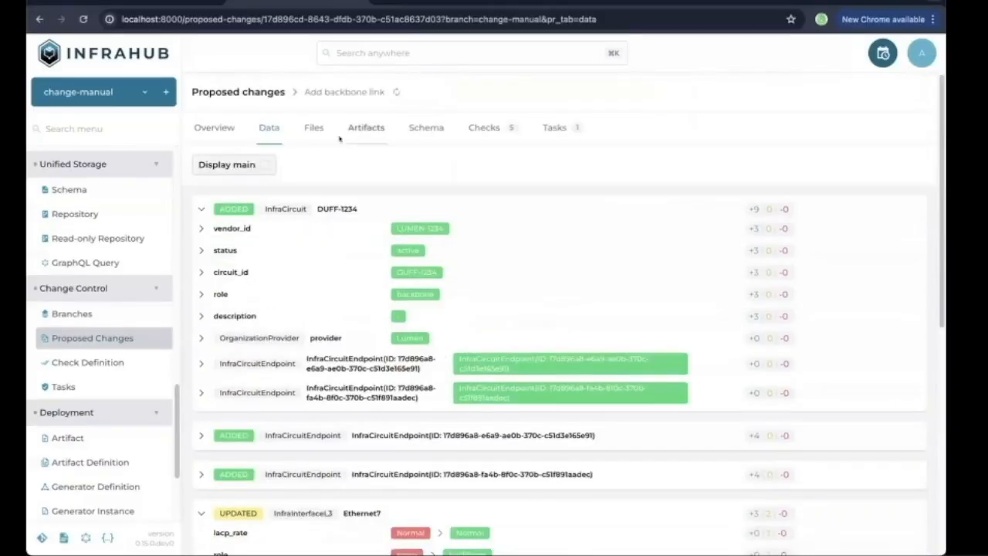
{"action": "left_click", "coordinate": [368, 132]}
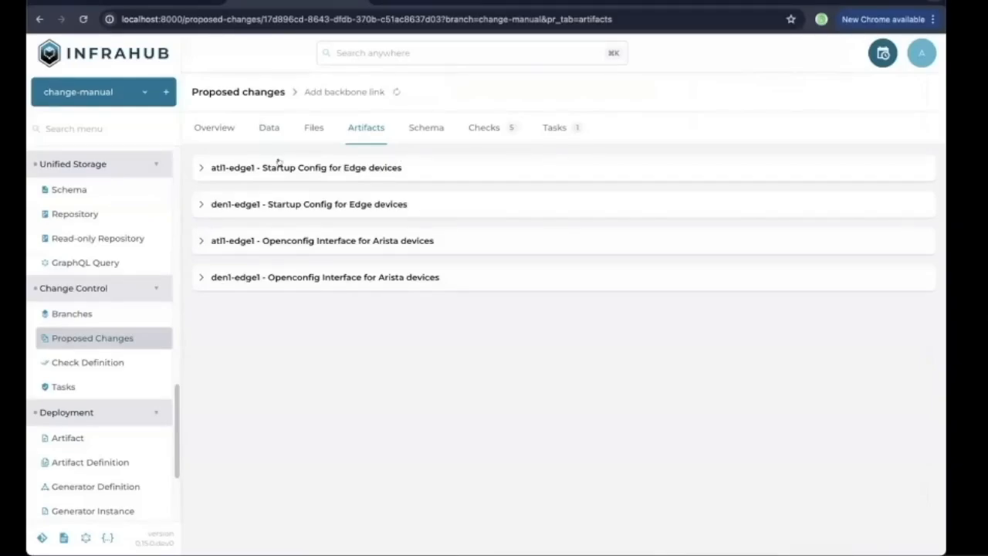
{"action": "left_click", "coordinate": [201, 167]}
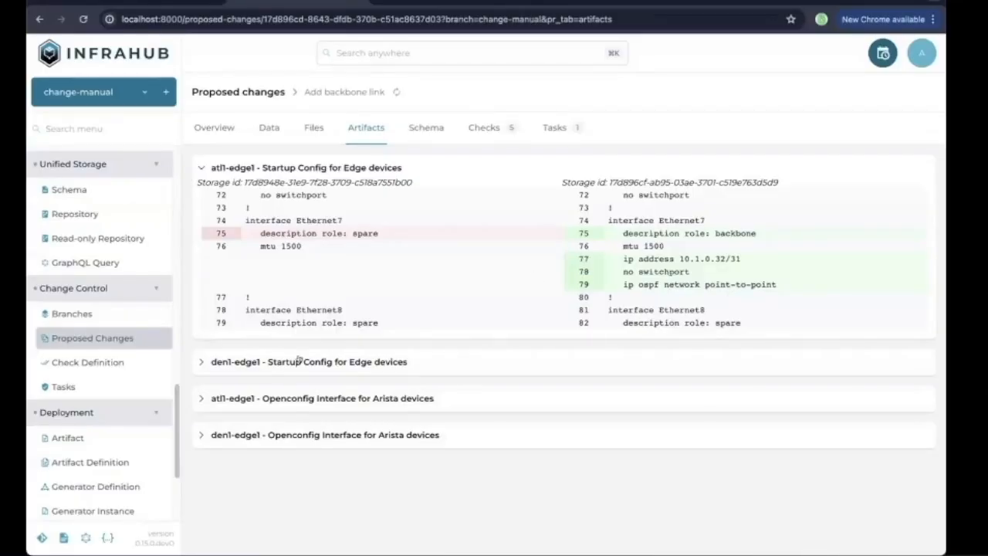
{"action": "left_click", "coordinate": [298, 362]}
{"action": "scroll", "coordinate": [529, 366], "scroll_direction": "down", "scroll_amount": 1}
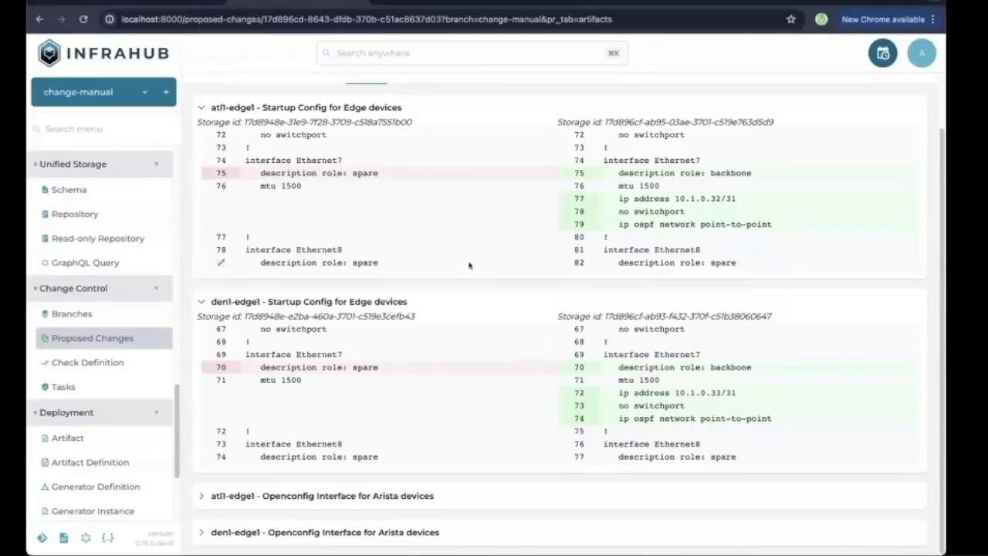
Step: Examine the Openconfig interface differences for atl1-edge1, and collapse the expanded artifact comparisons
{"action": "left_click", "coordinate": [355, 496]}
{"action": "scroll", "coordinate": [397, 377], "scroll_direction": "down", "scroll_amount": 3}
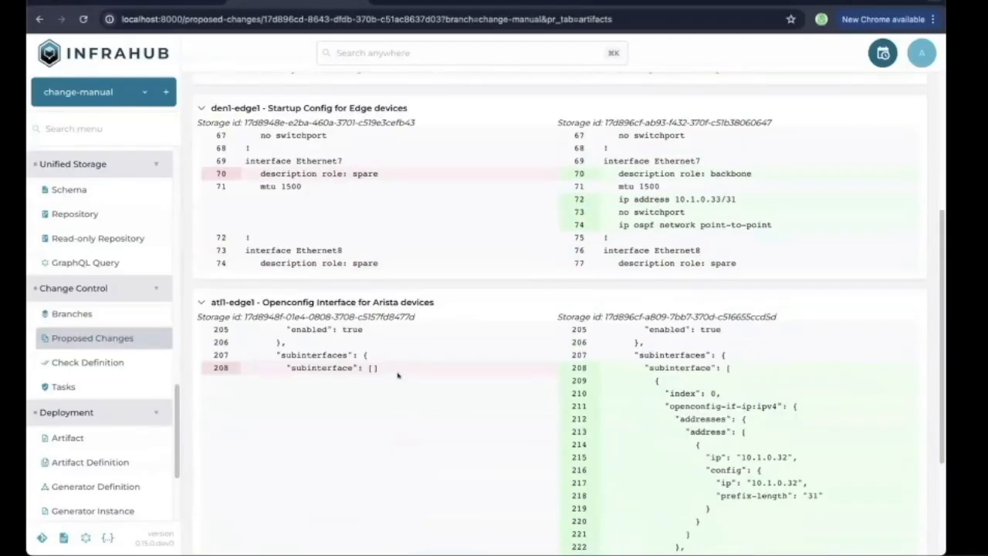
{"action": "scroll", "coordinate": [401, 376], "scroll_direction": "down", "scroll_amount": 2}
{"action": "scroll", "coordinate": [403, 312], "scroll_direction": "down", "scroll_amount": 1}
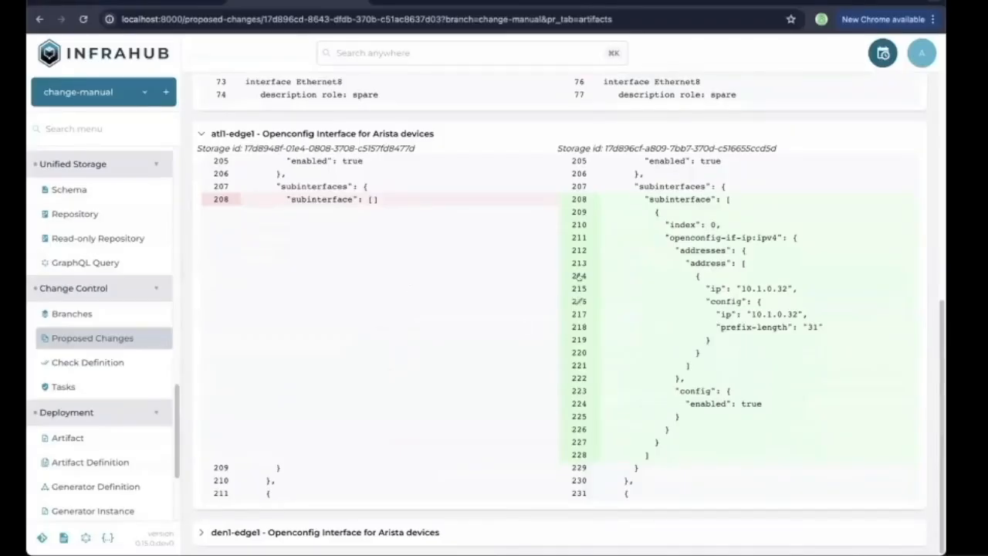
{"action": "scroll", "coordinate": [595, 251], "scroll_direction": "up", "scroll_amount": 2}
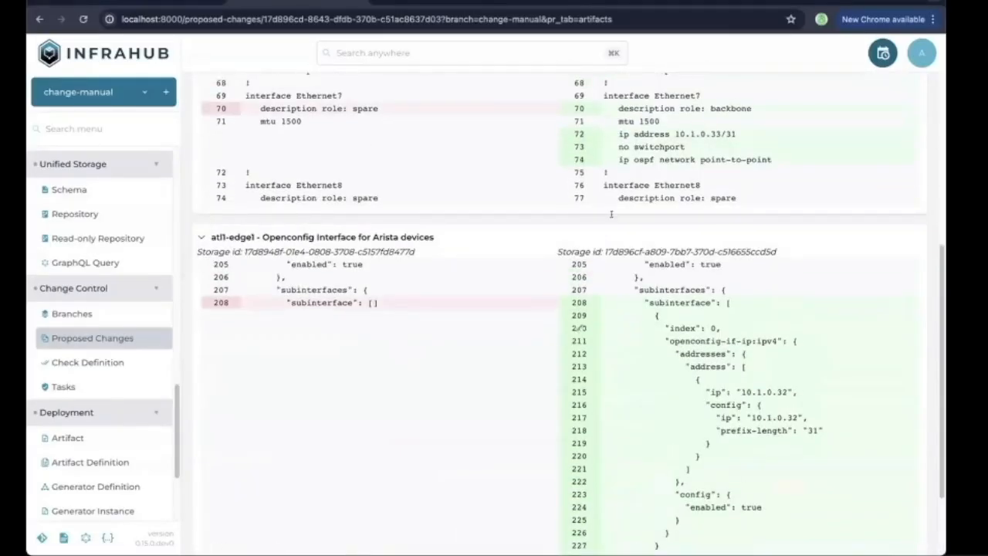
{"action": "scroll", "coordinate": [583, 390], "scroll_direction": "down", "scroll_amount": 2}
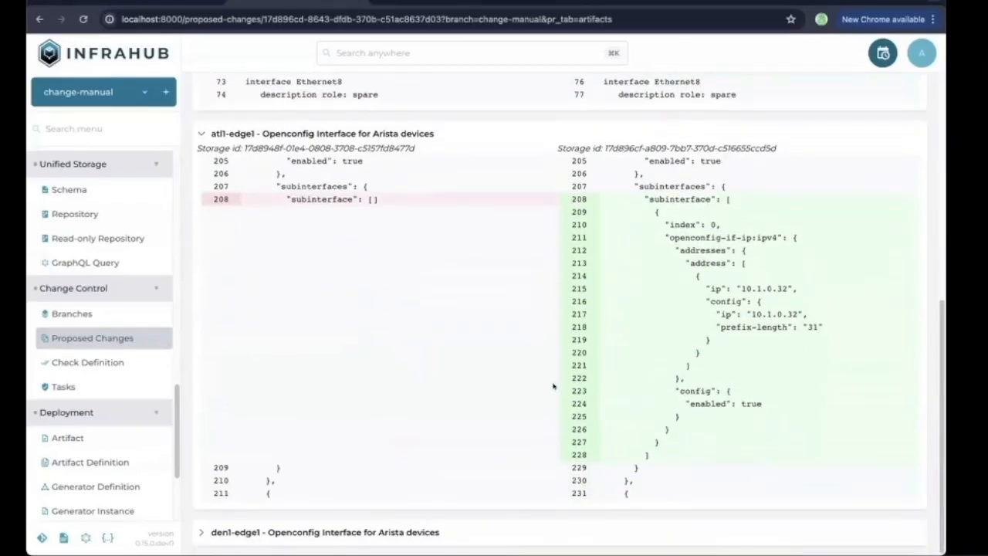
{"action": "scroll", "coordinate": [554, 387], "scroll_direction": "up", "scroll_amount": 8}
{"action": "left_click", "coordinate": [263, 168]}
{"action": "left_click", "coordinate": [268, 205]}
{"action": "left_click", "coordinate": [276, 241]}
{"action": "left_click", "coordinate": [288, 274]}
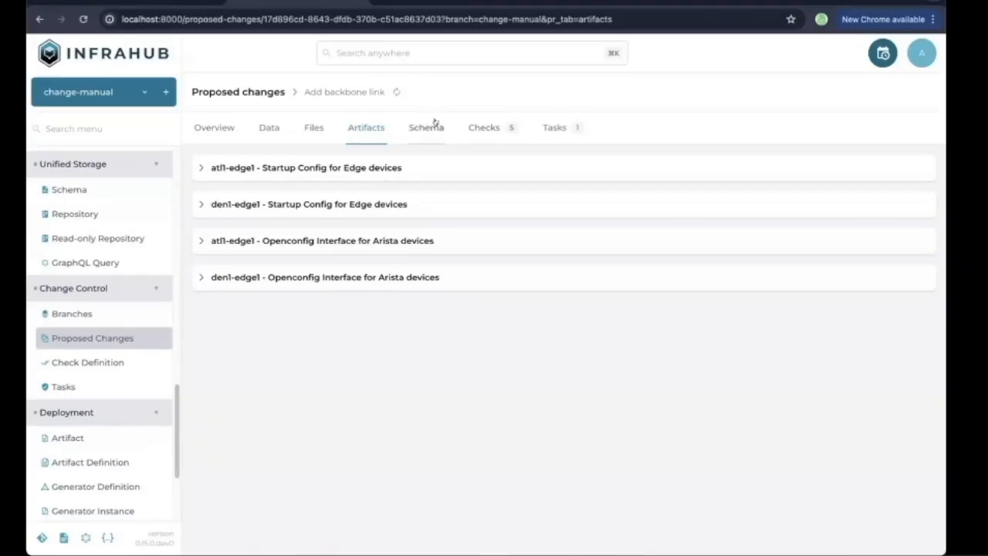
Step: Examine the proposed change's Data Integrity and backbone_link_redundancy check results
{"action": "left_click", "coordinate": [481, 127]}
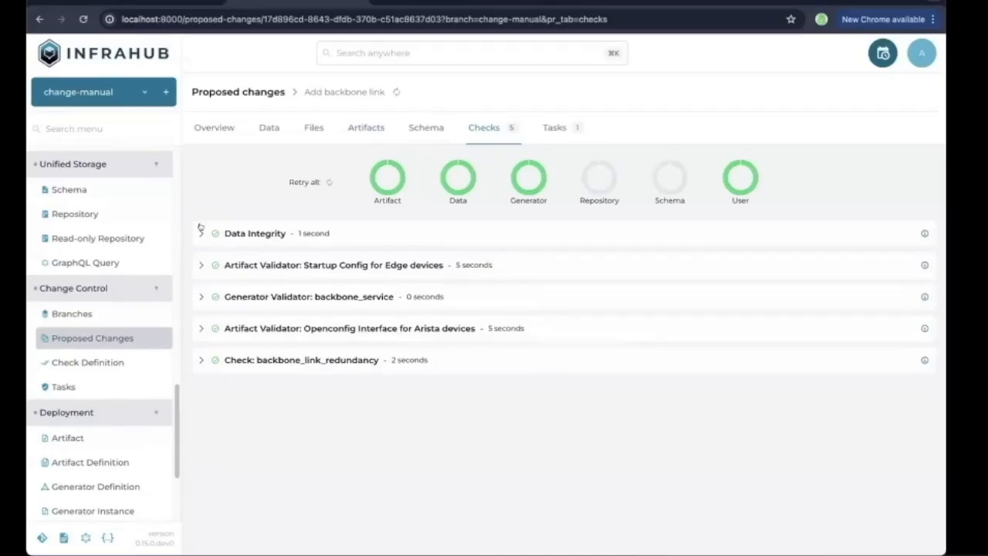
{"action": "left_click", "coordinate": [258, 233]}
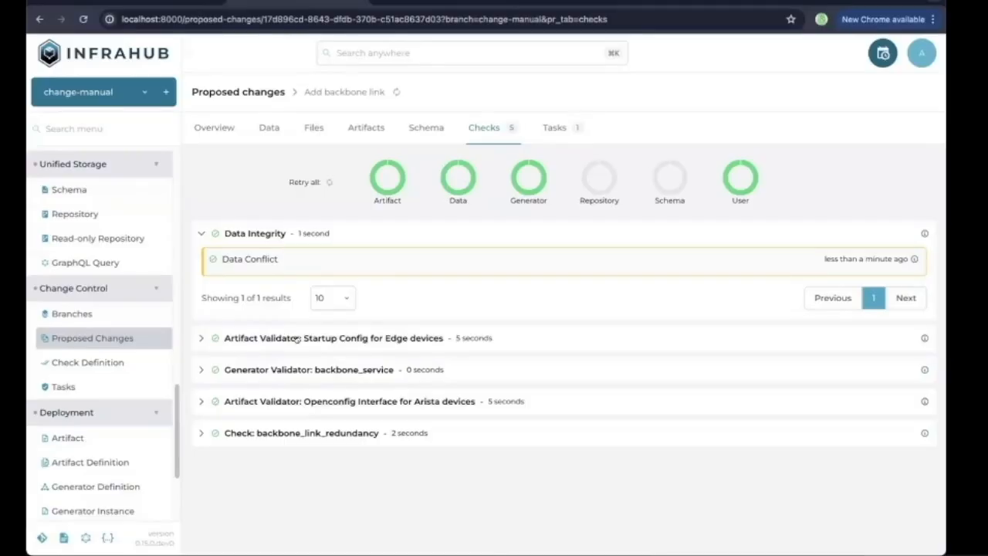
{"action": "left_click", "coordinate": [269, 429]}
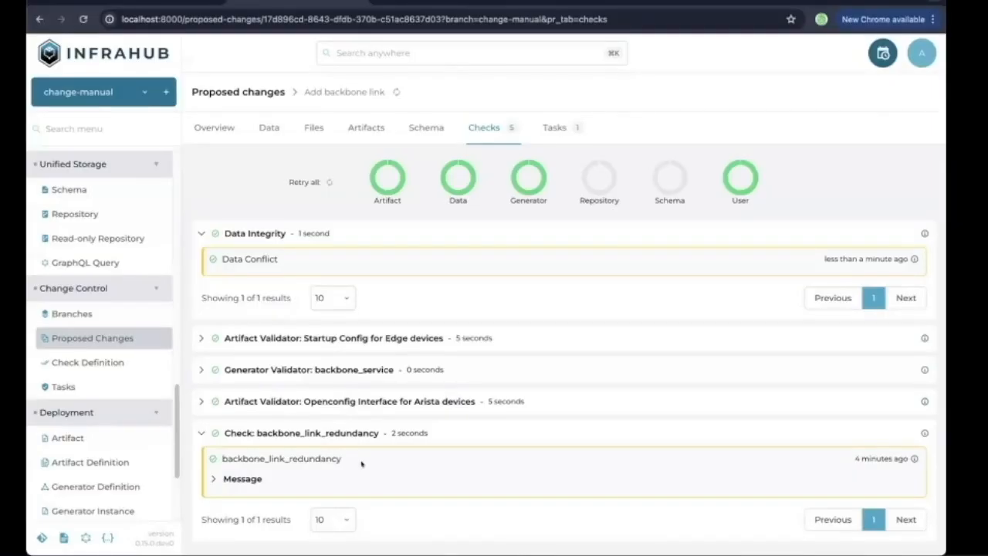
Step: Merge the Add backbone link proposed change and switch to the main branch
{"action": "left_click", "coordinate": [216, 128]}
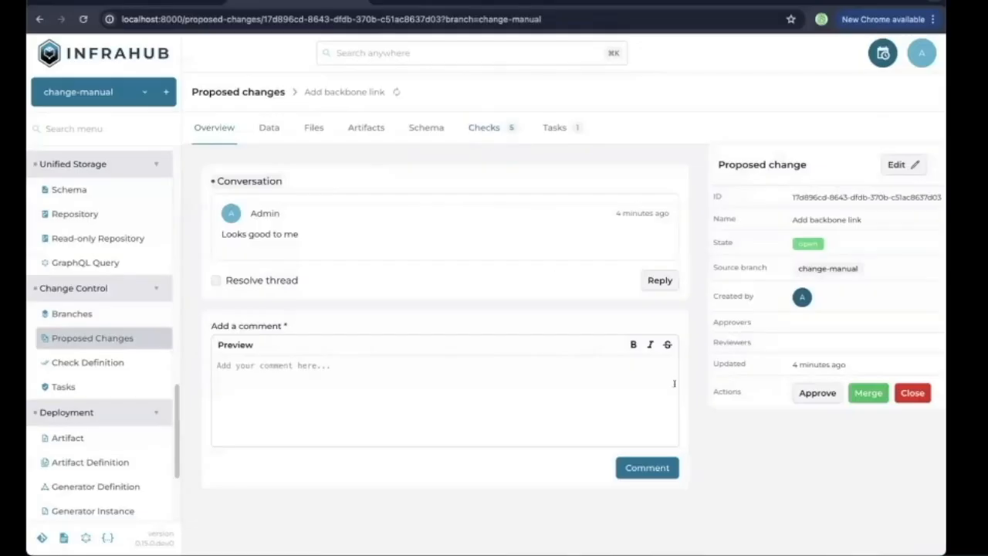
{"action": "left_click", "coordinate": [872, 394]}
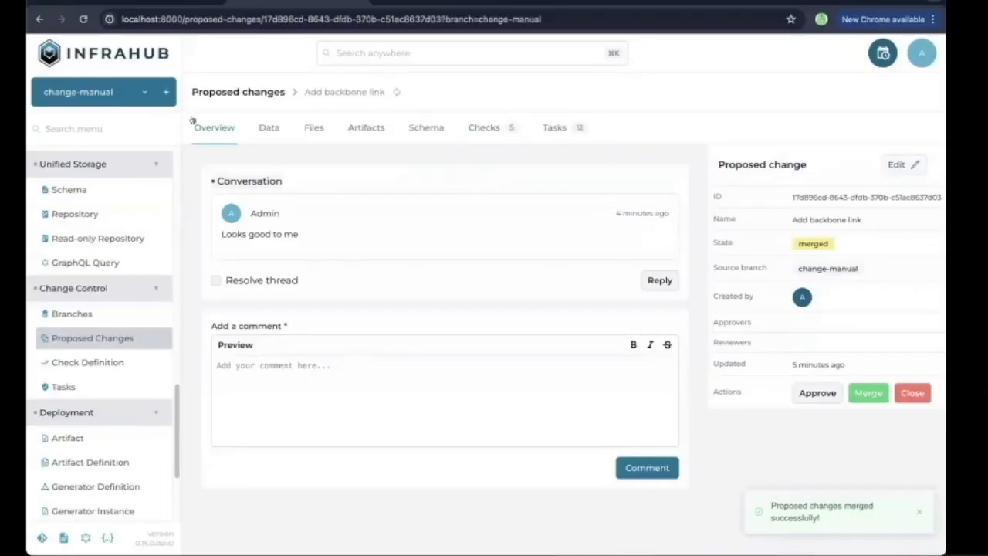
{"action": "left_click", "coordinate": [114, 96]}
{"action": "left_click", "coordinate": [114, 99]}
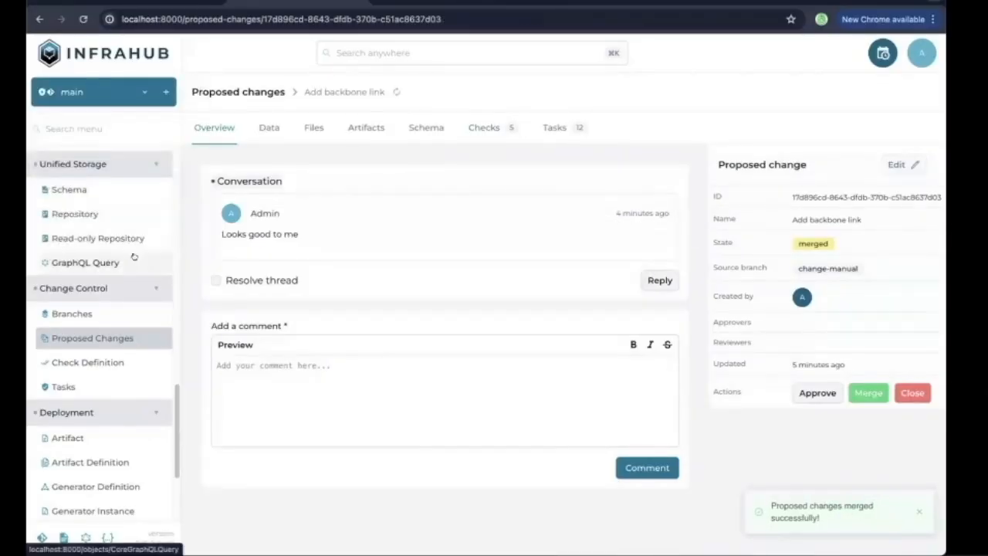
Step: Inspect circuit DUFF-1234 in main, following its atl1 endpoint to the connected Ethernet7 interface and that interface's IP addresses
{"action": "scroll", "coordinate": [102, 368], "scroll_direction": "up", "scroll_amount": 10}
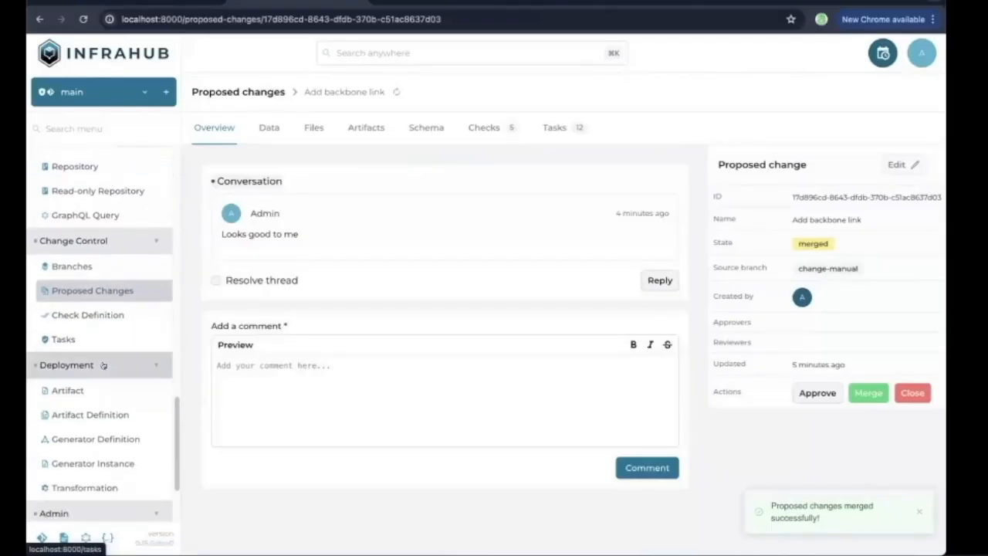
{"action": "scroll", "coordinate": [92, 364], "scroll_direction": "up", "scroll_amount": 4}
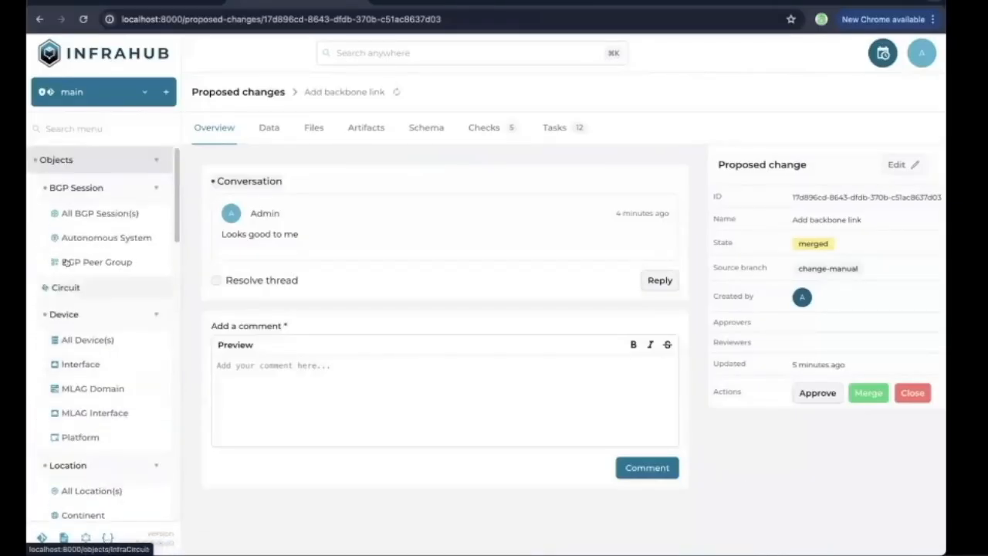
{"action": "left_click", "coordinate": [62, 287]}
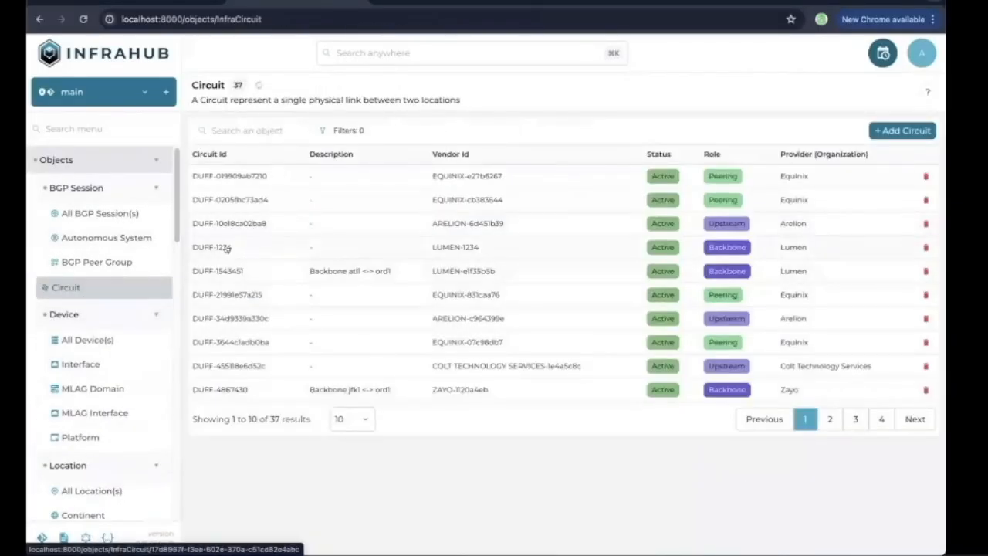
{"action": "left_click", "coordinate": [227, 248]}
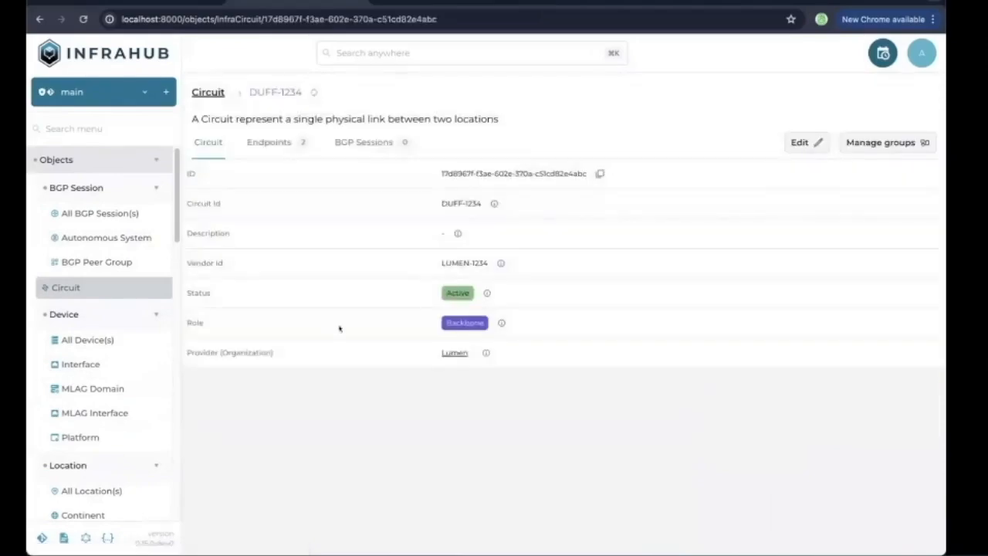
{"action": "left_click", "coordinate": [268, 143]}
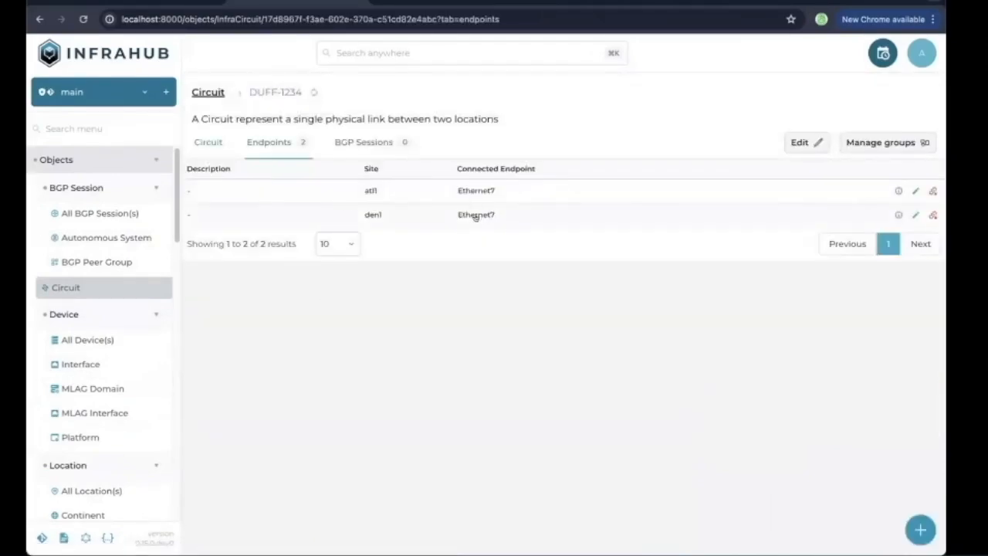
{"action": "left_click", "coordinate": [475, 191]}
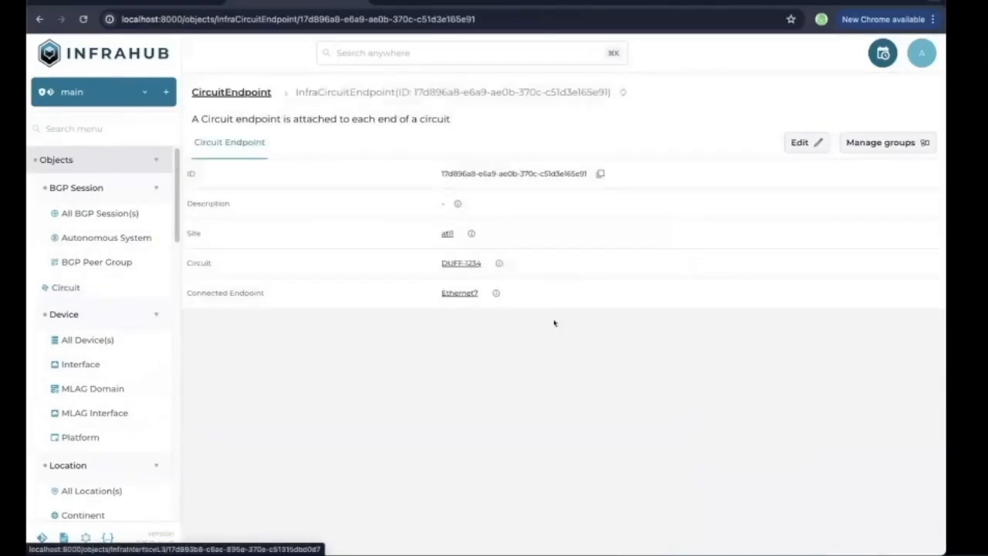
{"action": "left_click", "coordinate": [462, 292]}
{"action": "scroll", "coordinate": [583, 293], "scroll_direction": "down", "scroll_amount": 1}
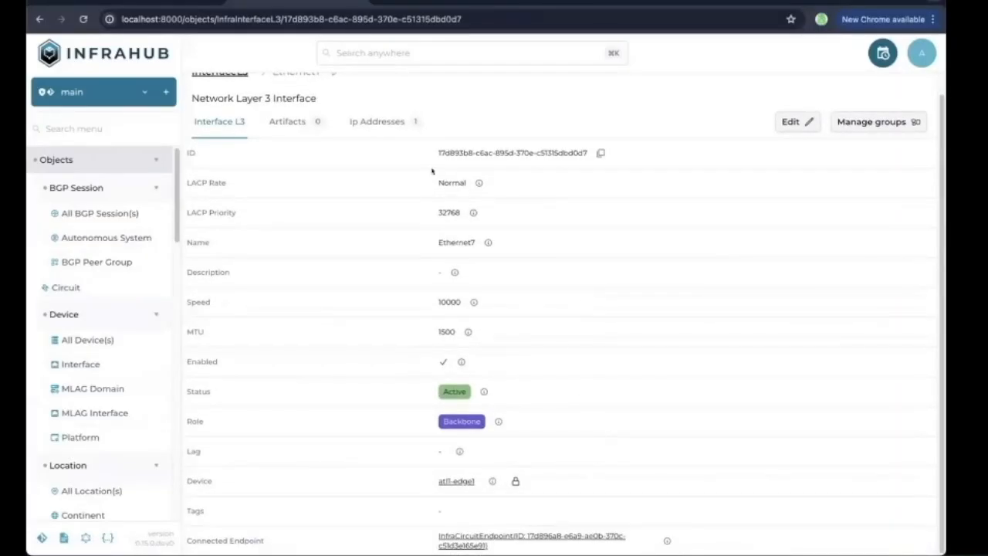
{"action": "left_click", "coordinate": [400, 128]}
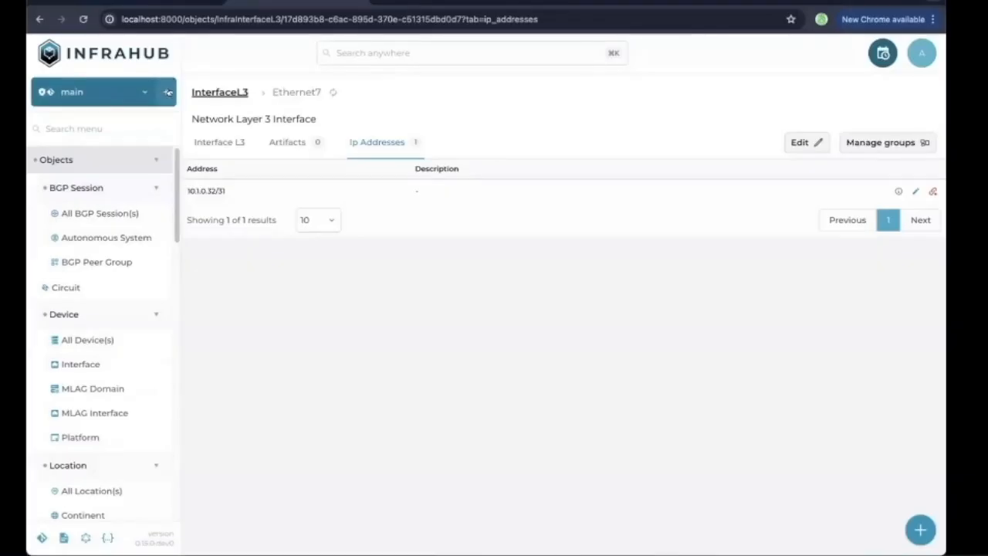
Step: Create a new branch named change-generator
{"action": "left_click", "coordinate": [167, 92]}
{"action": "left_click", "coordinate": [164, 160]}
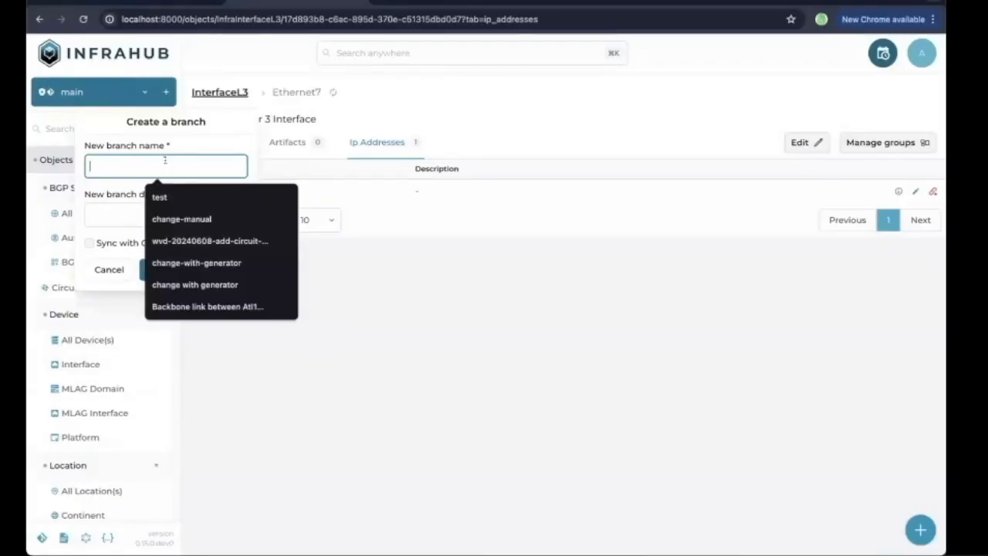
{"action": "type", "text": "change-"}
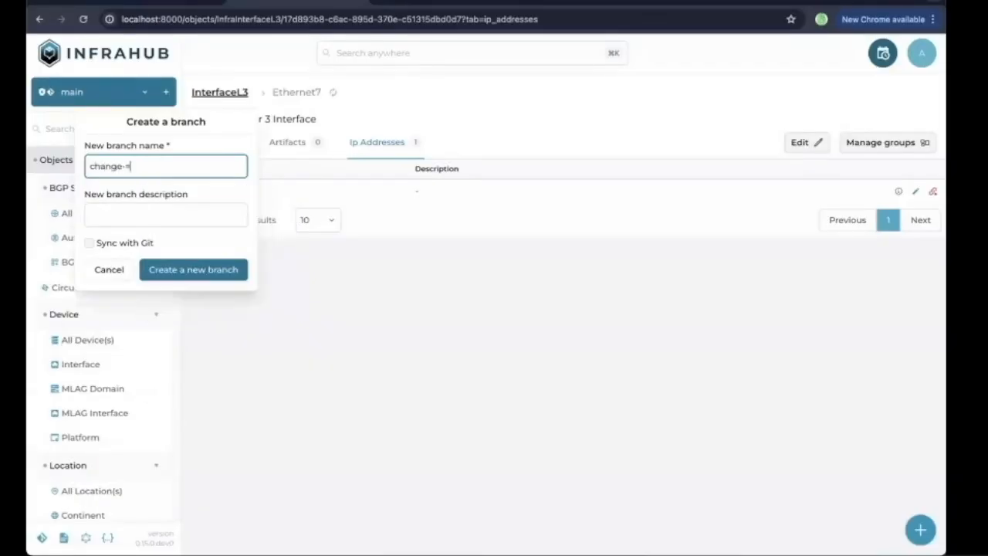
{"action": "type", "text": "generator"}
{"action": "left_click", "coordinate": [210, 271]}
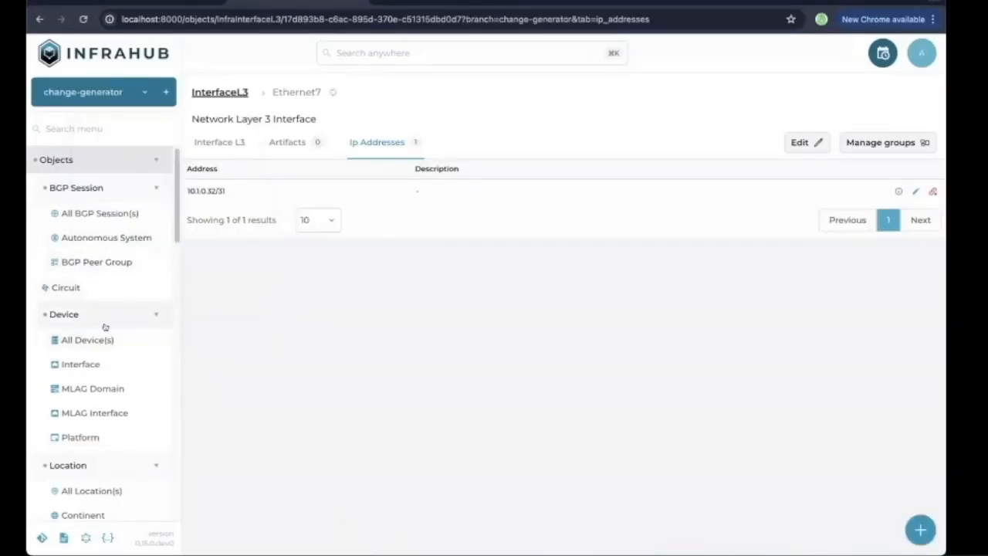
Step: Start a new Backbone Service with circuit ID LUMEN-5678 and internal circuit ID DUFF-5678
{"action": "scroll", "coordinate": [108, 328], "scroll_direction": "down", "scroll_amount": 5}
{"action": "scroll", "coordinate": [121, 320], "scroll_direction": "down", "scroll_amount": 3}
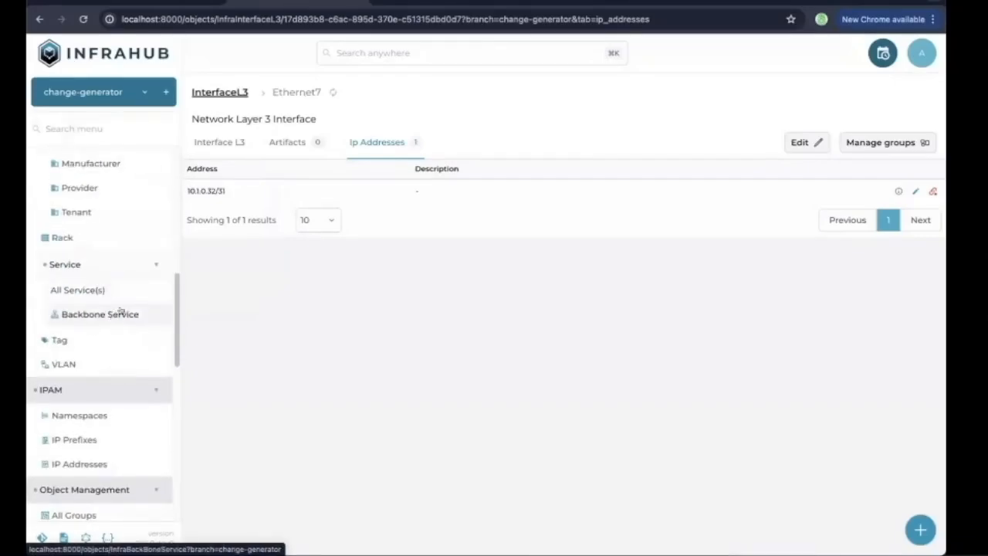
{"action": "left_click", "coordinate": [121, 317]}
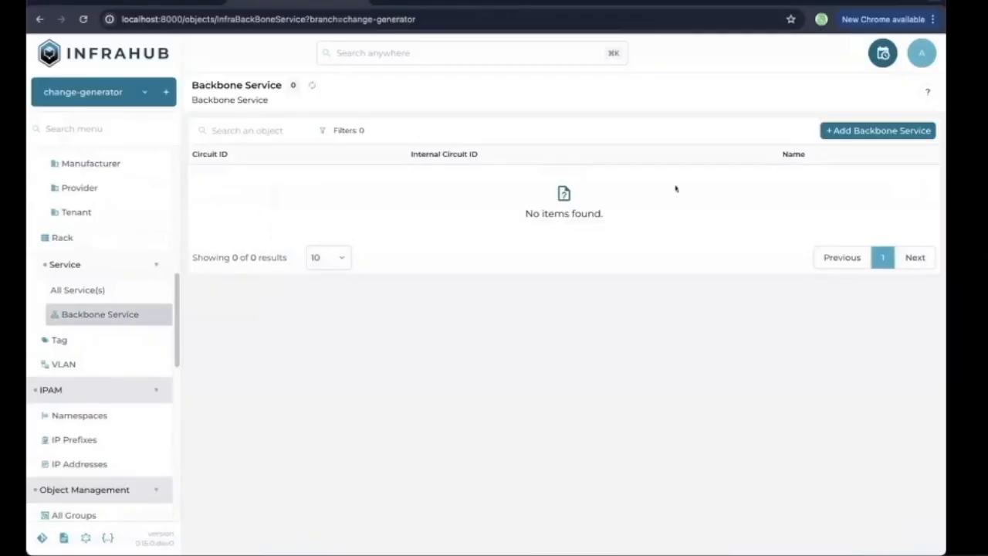
{"action": "left_click", "coordinate": [880, 130]}
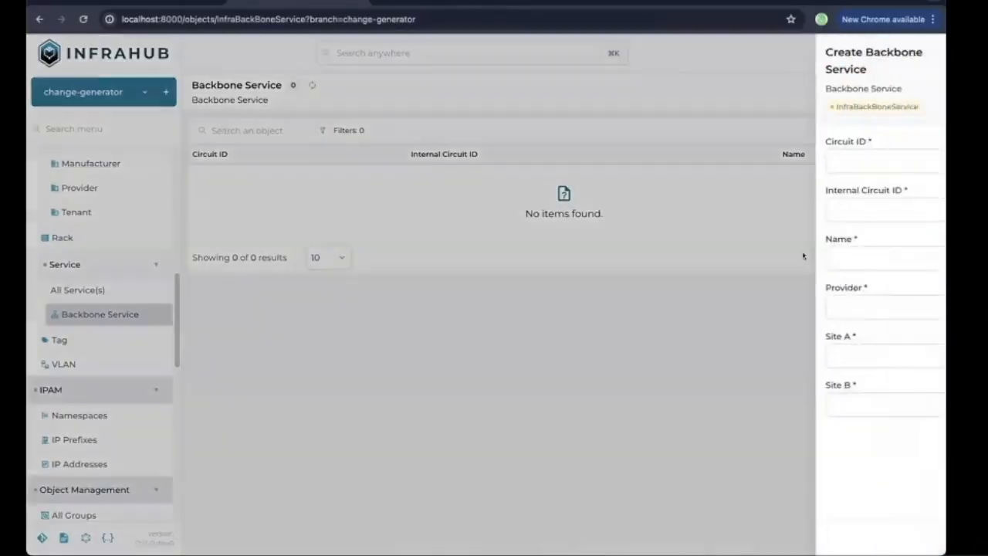
{"action": "left_click", "coordinate": [765, 163]}
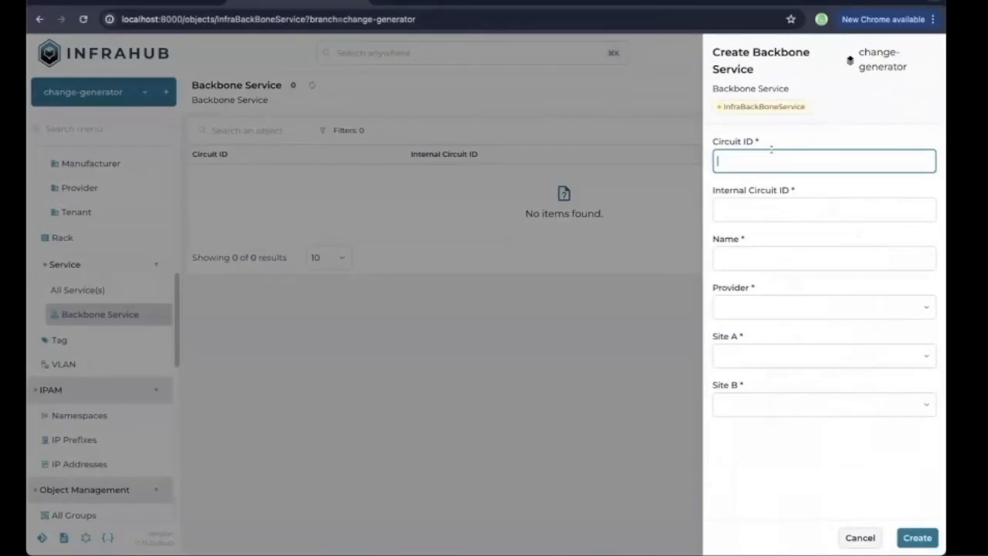
{"action": "type", "text": "LUMEN-15678"}
{"action": "key", "text": "Tab"}
{"action": "key", "text": "Tab"}
{"action": "type", "text": "D"}
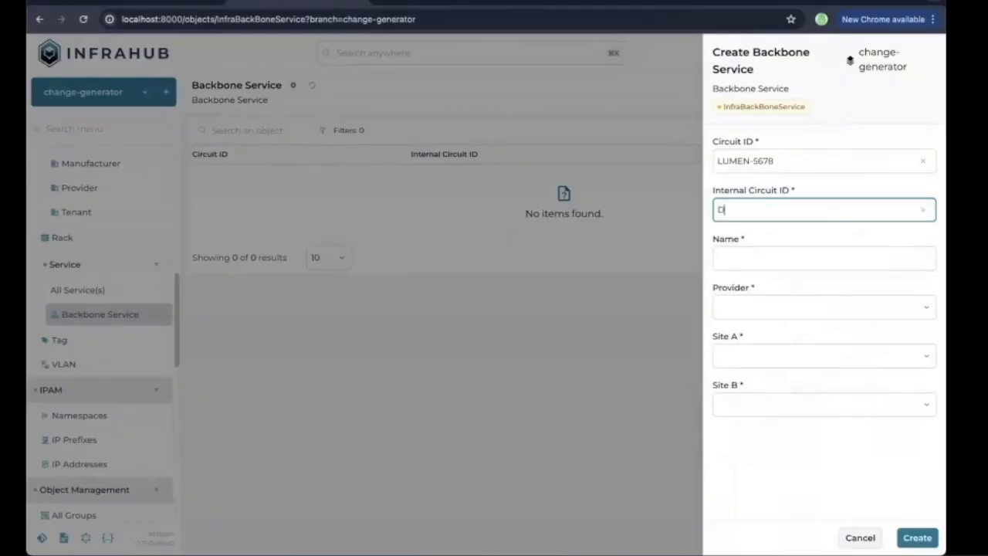
{"action": "type", "text": "UFF-5678"}
{"action": "key", "text": "Tab"}
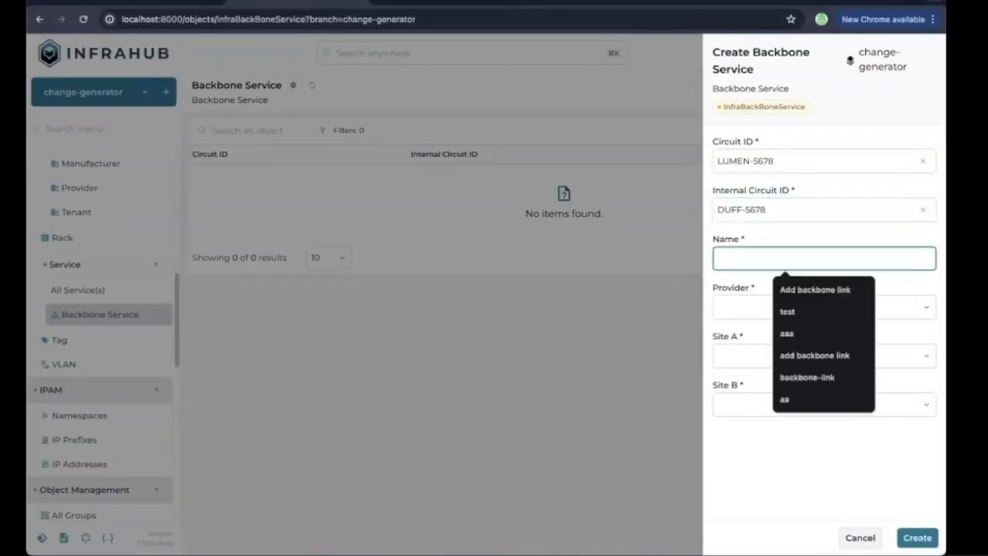
Step: Name the backbone service DEN1 DFW1 Backbone and choose Lumen as its provider
{"action": "type", "text": "DEN1 DFW1 Bac"}
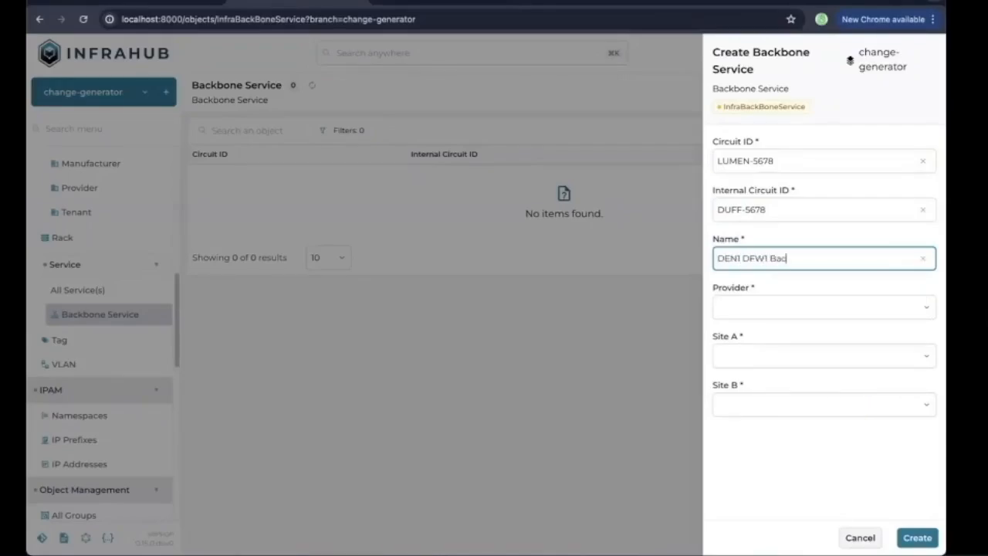
{"action": "type", "text": "kbone"}
{"action": "left_click", "coordinate": [921, 304]}
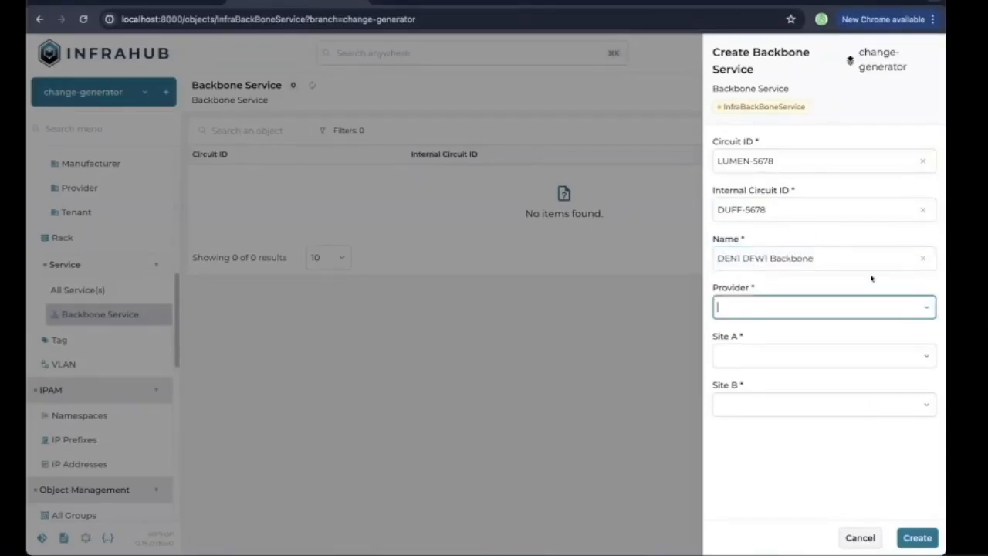
{"action": "scroll", "coordinate": [773, 414], "scroll_direction": "down", "scroll_amount": 1}
{"action": "scroll", "coordinate": [772, 415], "scroll_direction": "down", "scroll_amount": 5}
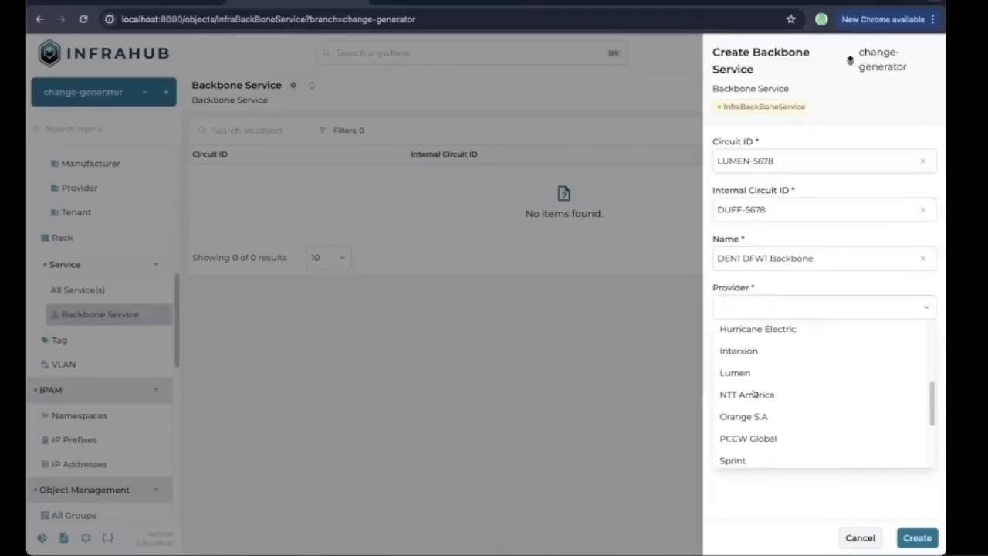
{"action": "left_click", "coordinate": [746, 374]}
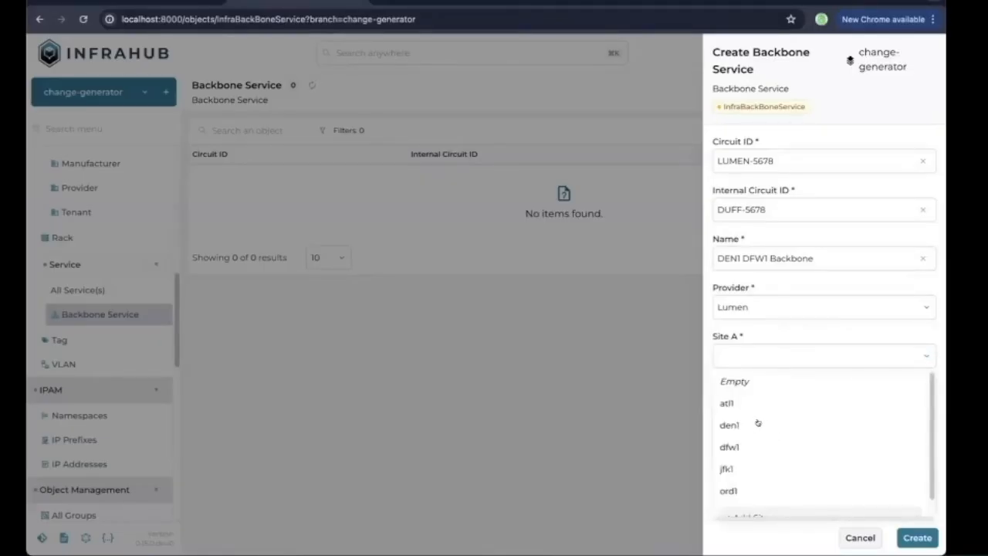
Step: Set Site A to den1 and Site B to dfw1, and create the backbone service
{"action": "left_click", "coordinate": [755, 424]}
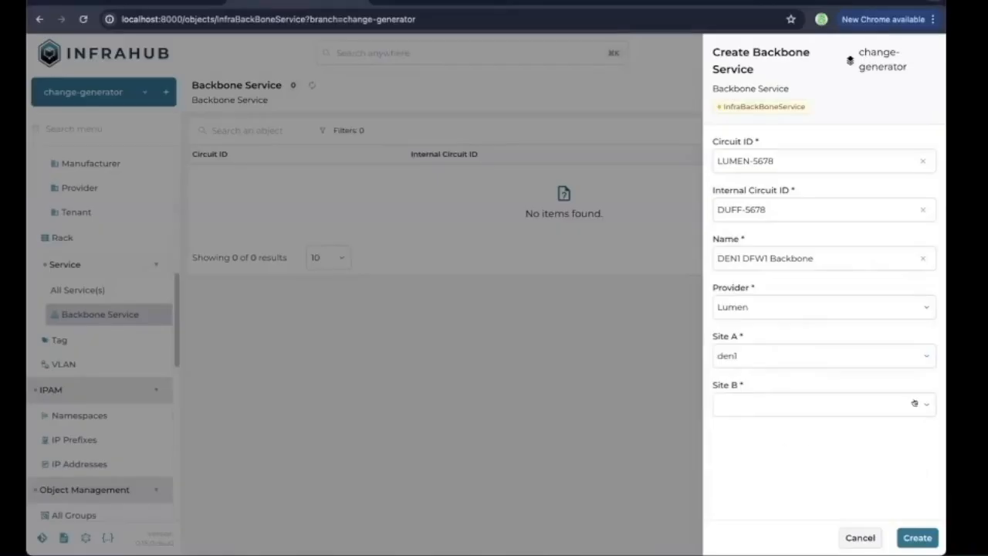
{"action": "left_click", "coordinate": [917, 403]}
{"action": "scroll", "coordinate": [763, 476], "scroll_direction": "down", "scroll_amount": 1}
{"action": "left_click", "coordinate": [763, 477]}
{"action": "left_click", "coordinate": [929, 540]}
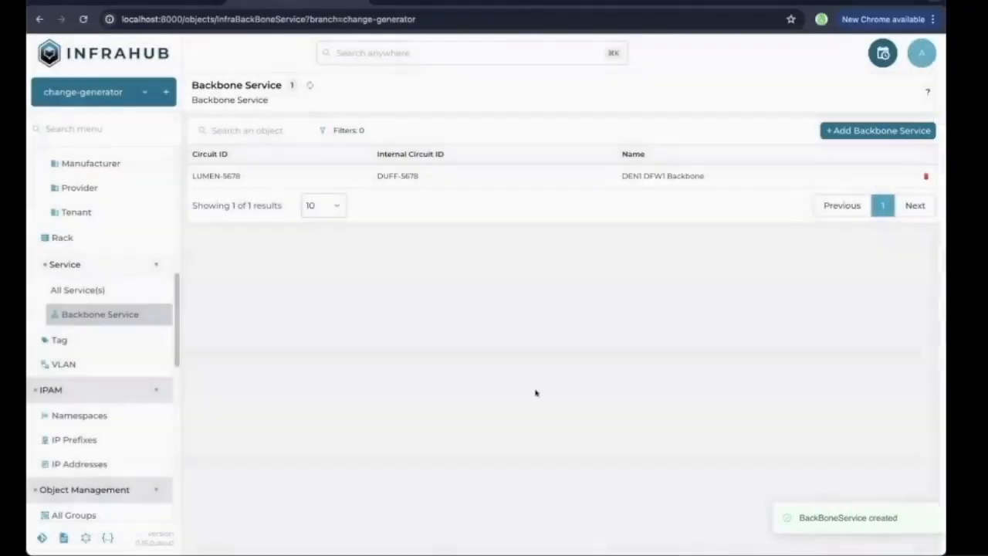
Step: Find the backbone_services group among all groups and open its members
{"action": "scroll", "coordinate": [144, 424], "scroll_direction": "down", "scroll_amount": 4}
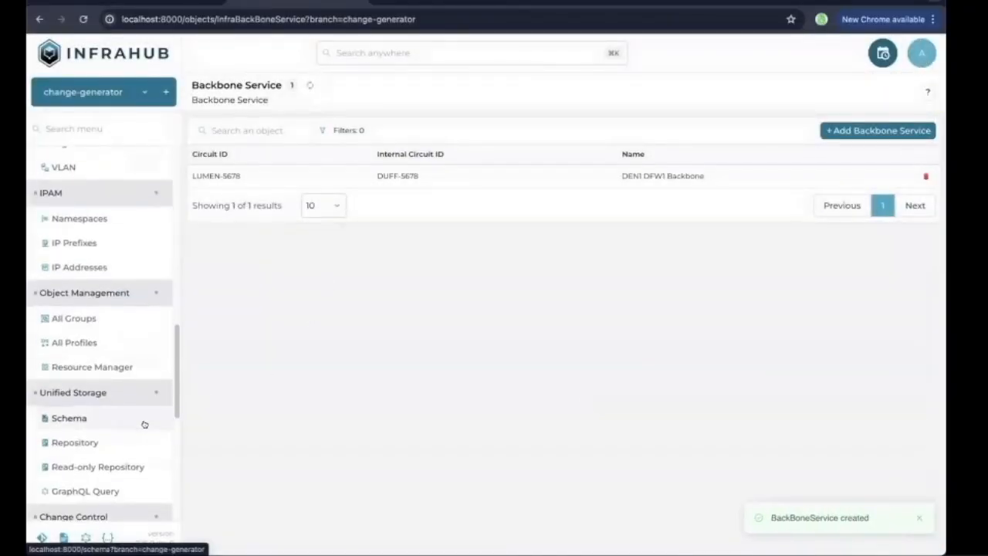
{"action": "scroll", "coordinate": [103, 363], "scroll_direction": "down", "scroll_amount": 2}
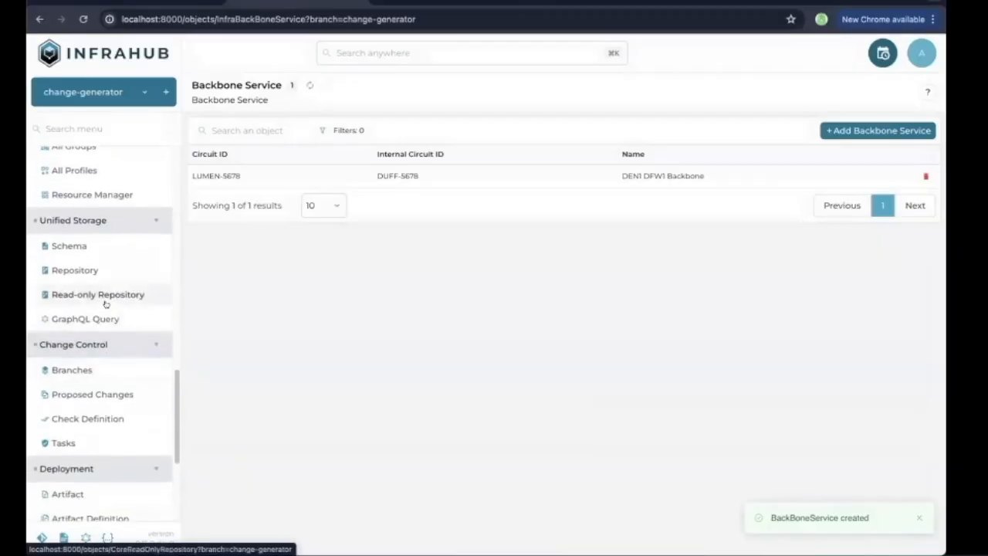
{"action": "scroll", "coordinate": [121, 375], "scroll_direction": "down", "scroll_amount": 2}
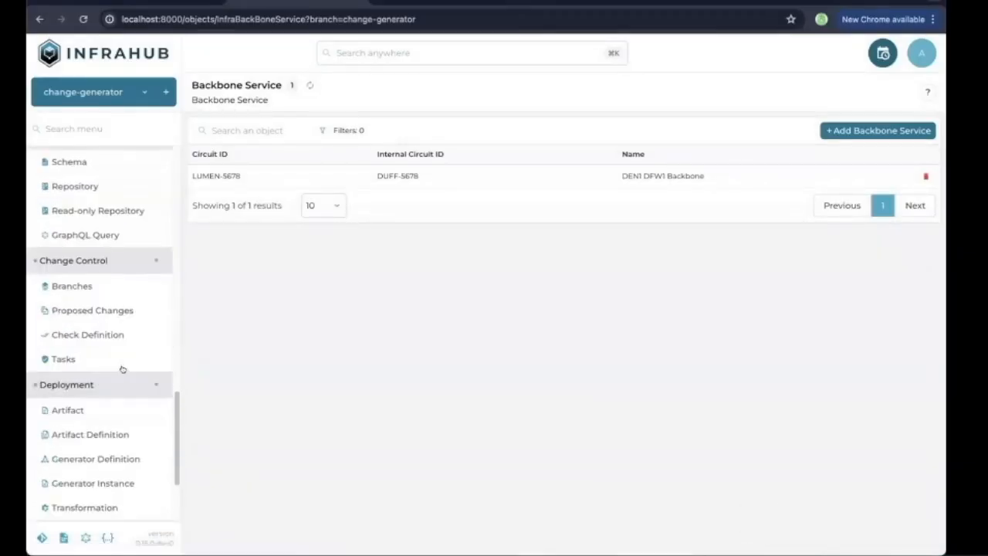
{"action": "scroll", "coordinate": [104, 344], "scroll_direction": "up", "scroll_amount": 5}
{"action": "left_click", "coordinate": [71, 280]}
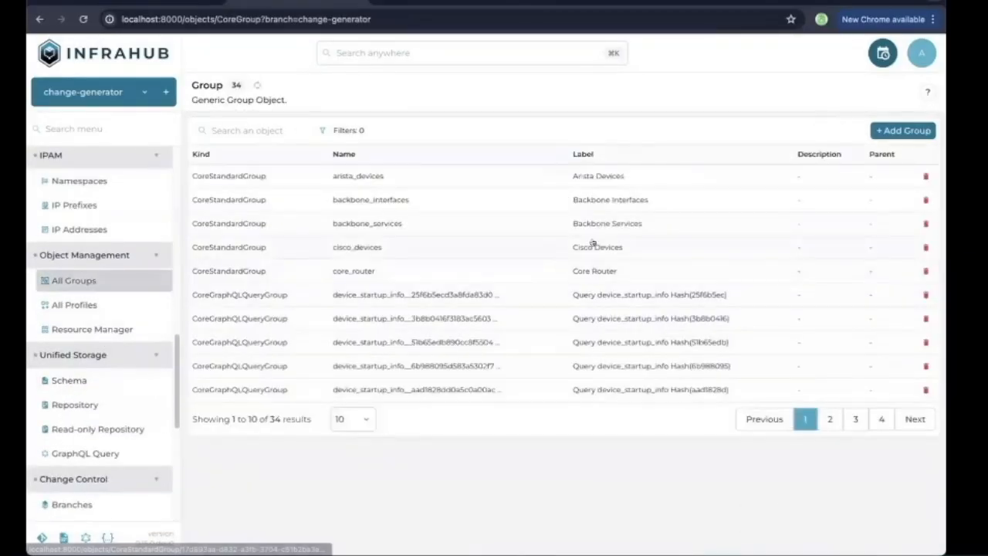
{"action": "left_click", "coordinate": [615, 226]}
{"action": "left_click", "coordinate": [308, 142]}
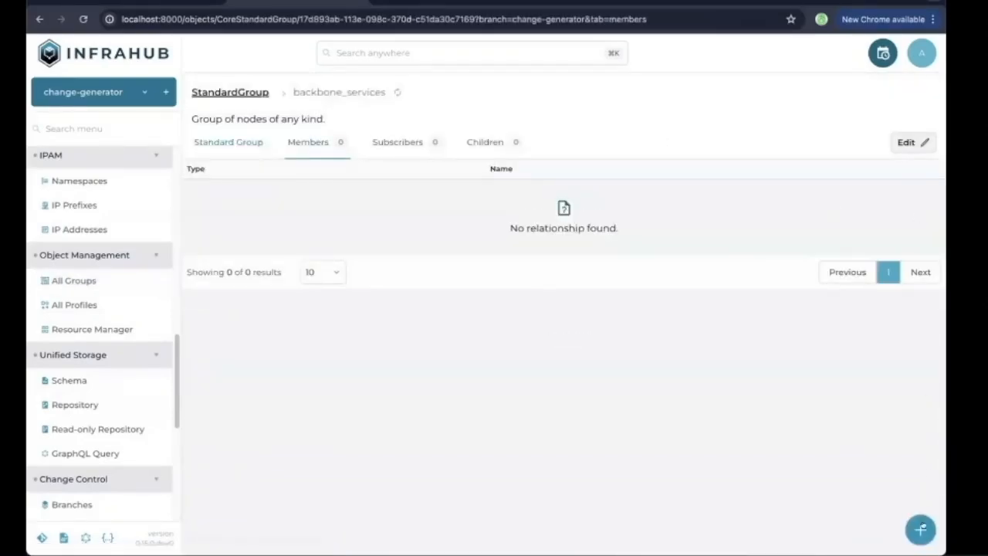
Step: Add the BackBoneService object DEN1 DFW1 Backbone as a member of the backbone_services group
{"action": "left_click", "coordinate": [921, 529]}
{"action": "left_click", "coordinate": [823, 145]}
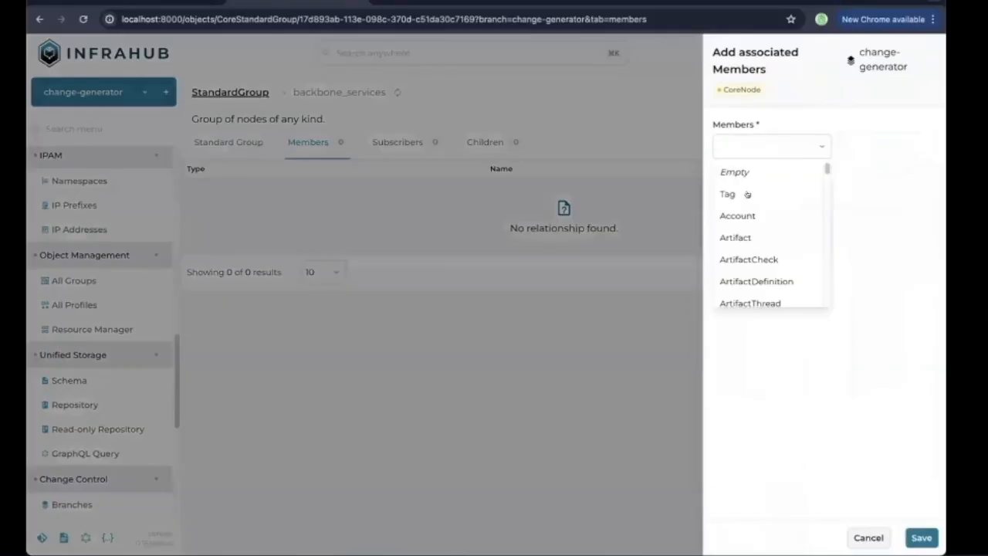
{"action": "left_click", "coordinate": [758, 146]}
{"action": "type", "text": "back"}
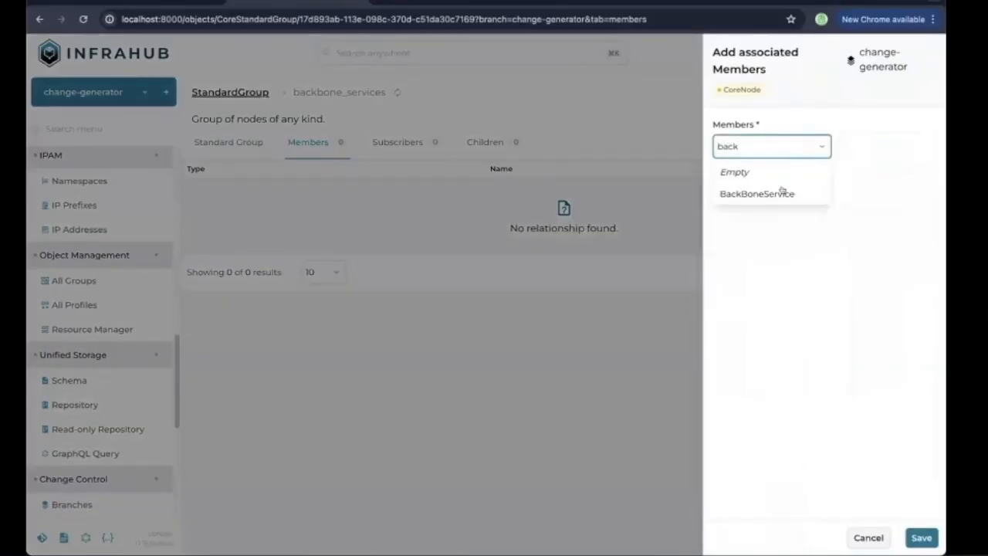
{"action": "left_click", "coordinate": [781, 193]}
{"action": "left_click", "coordinate": [922, 145]}
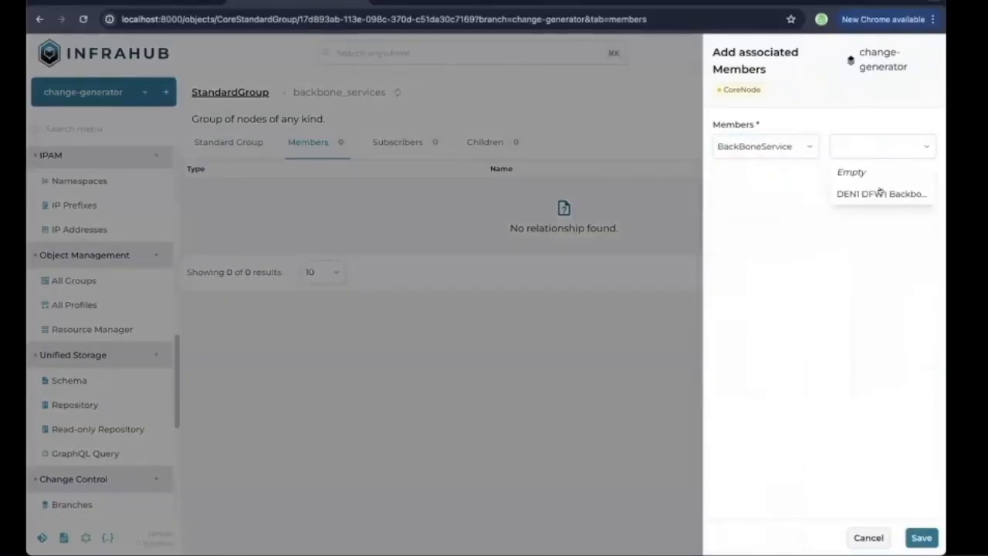
{"action": "left_click", "coordinate": [880, 194]}
{"action": "left_click", "coordinate": [922, 538]}
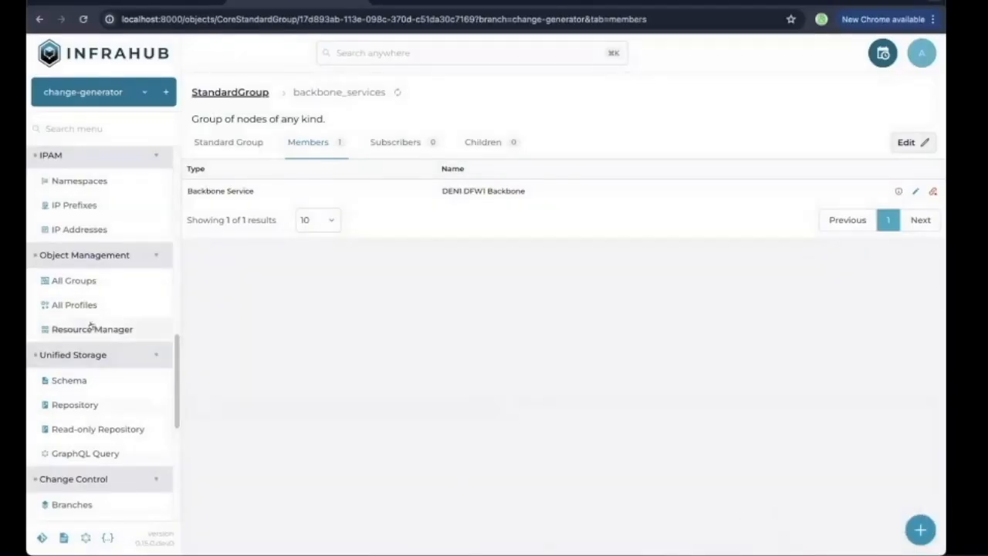
Step: Start a new proposed change with change-generator as the source branch and main as the destination
{"action": "scroll", "coordinate": [127, 355], "scroll_direction": "up", "scroll_amount": 1}
{"action": "scroll", "coordinate": [125, 344], "scroll_direction": "up", "scroll_amount": 7}
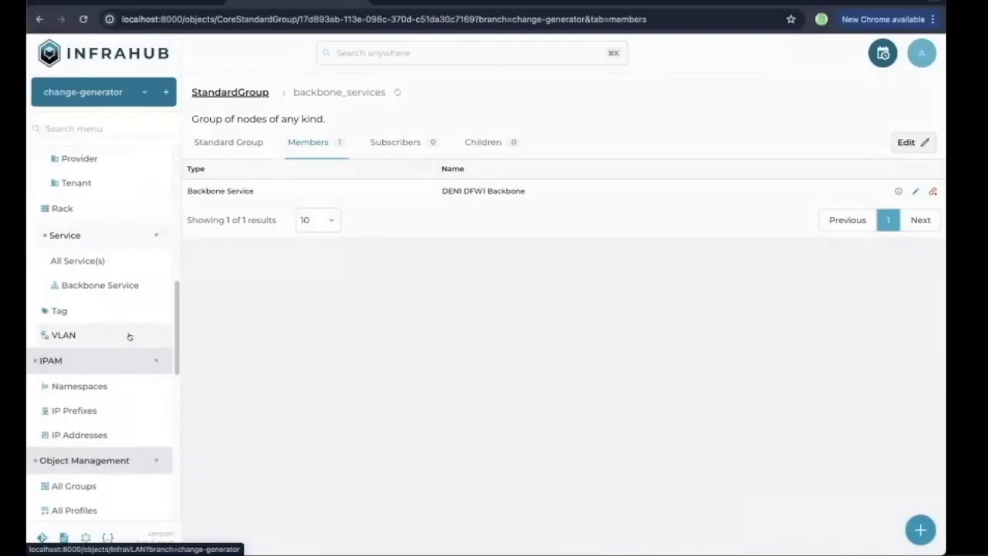
{"action": "scroll", "coordinate": [127, 326], "scroll_direction": "down", "scroll_amount": 10}
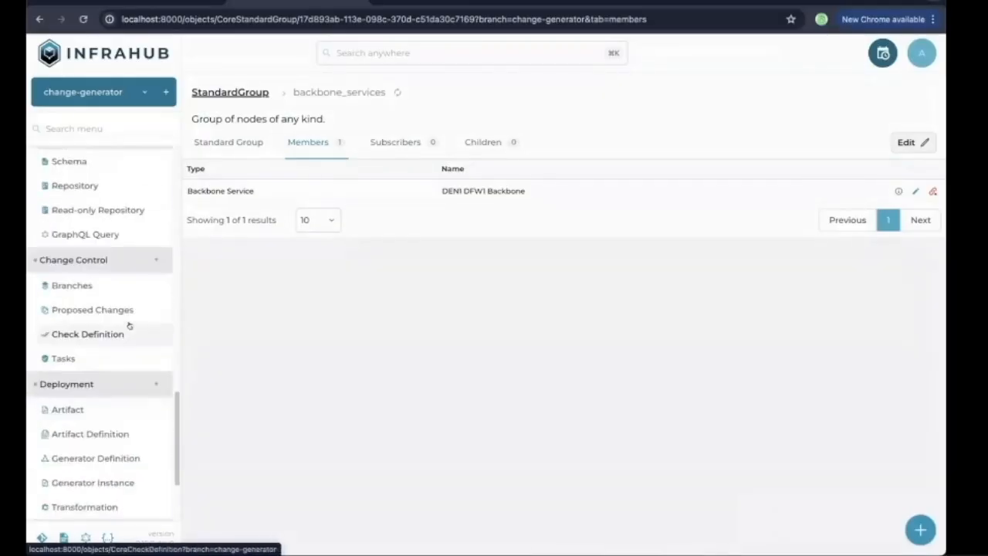
{"action": "left_click", "coordinate": [116, 226]}
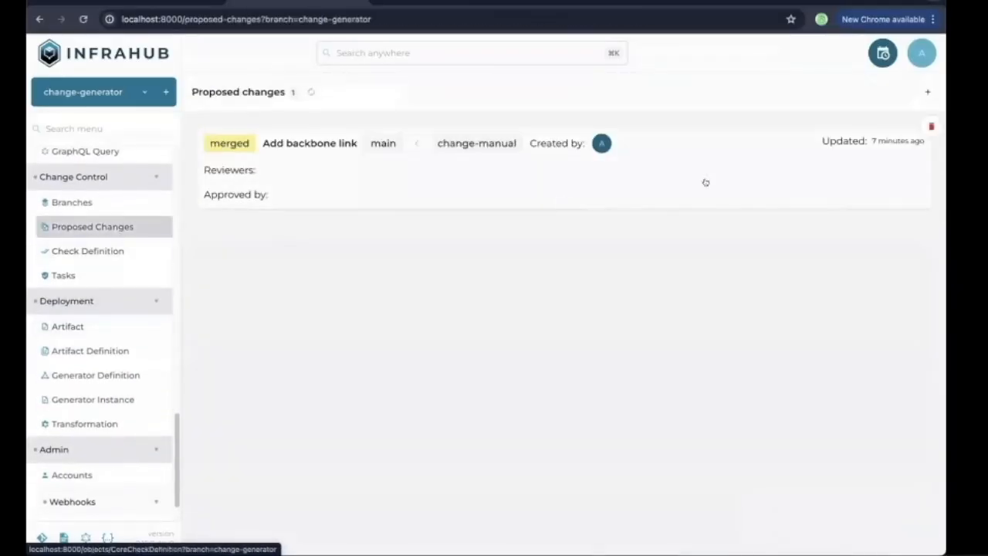
{"action": "left_click", "coordinate": [927, 91]}
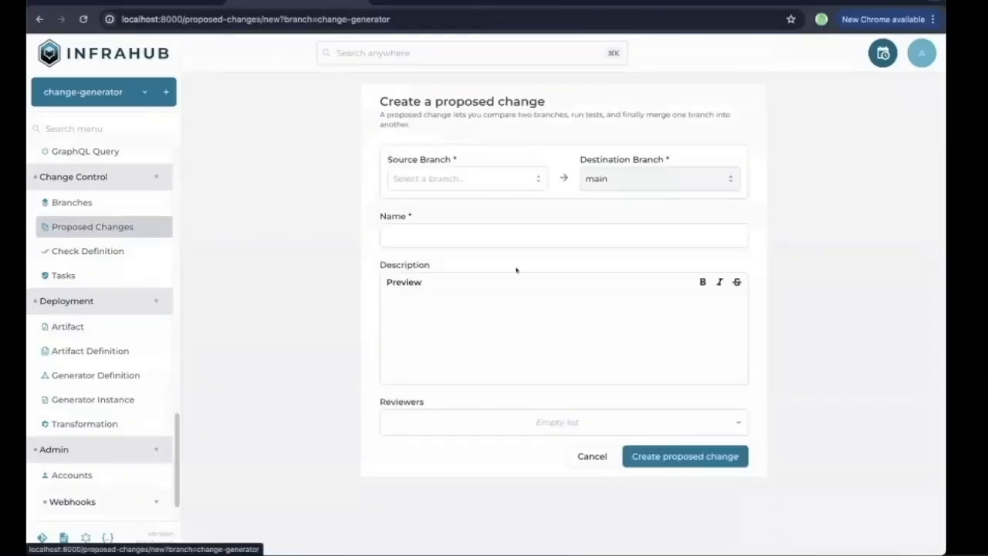
{"action": "left_click", "coordinate": [491, 178]}
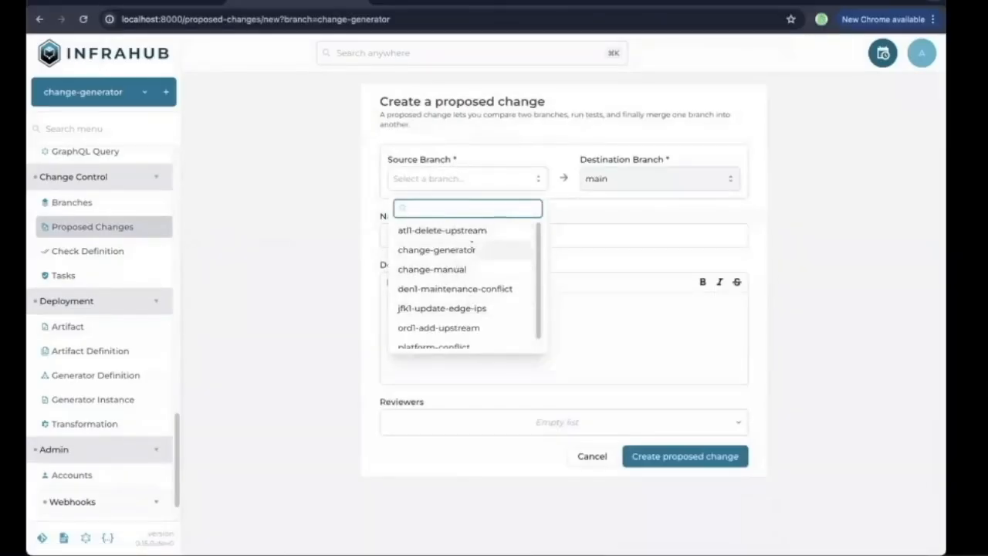
{"action": "left_click", "coordinate": [473, 249]}
Step: Name the proposed change "Add backbone link using generator" and create it
{"action": "left_click", "coordinate": [476, 234]}
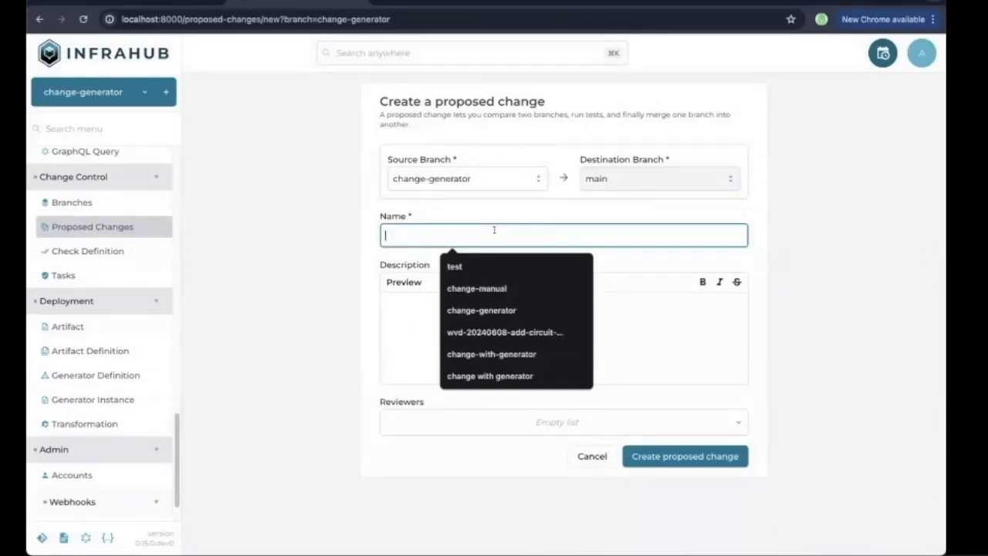
{"action": "type", "text": "Ad"}
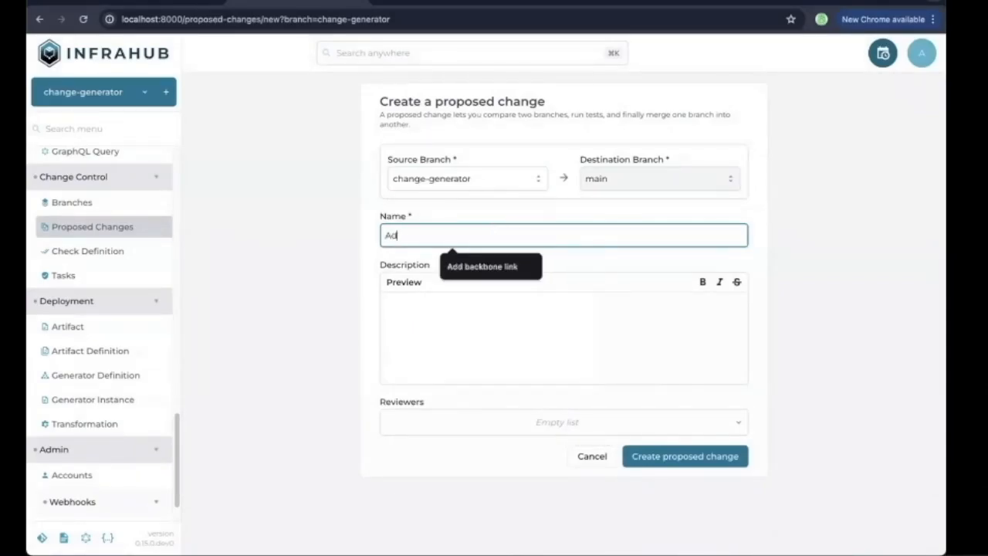
{"action": "type", "text": "d backbone link"}
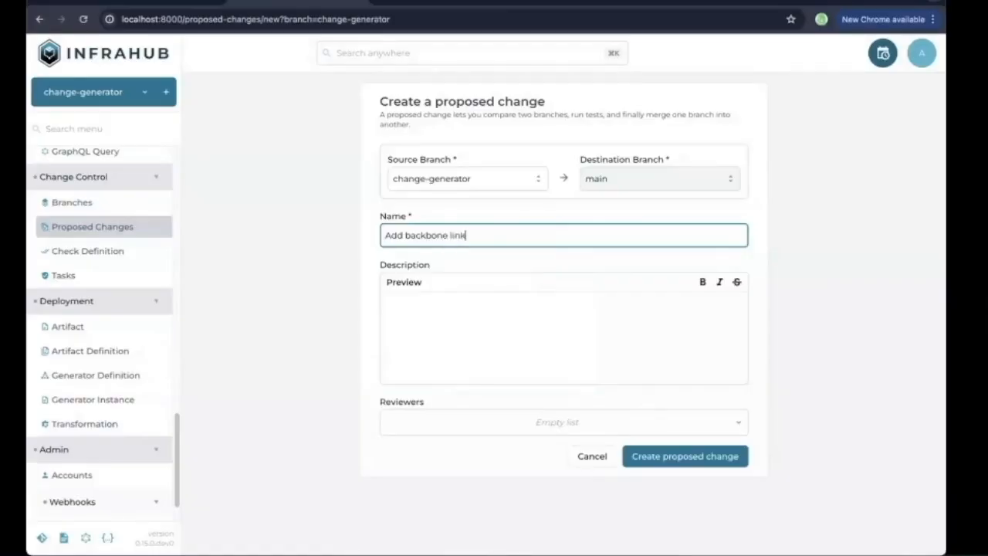
{"action": "type", "text": " using generator"}
{"action": "left_click", "coordinate": [683, 456]}
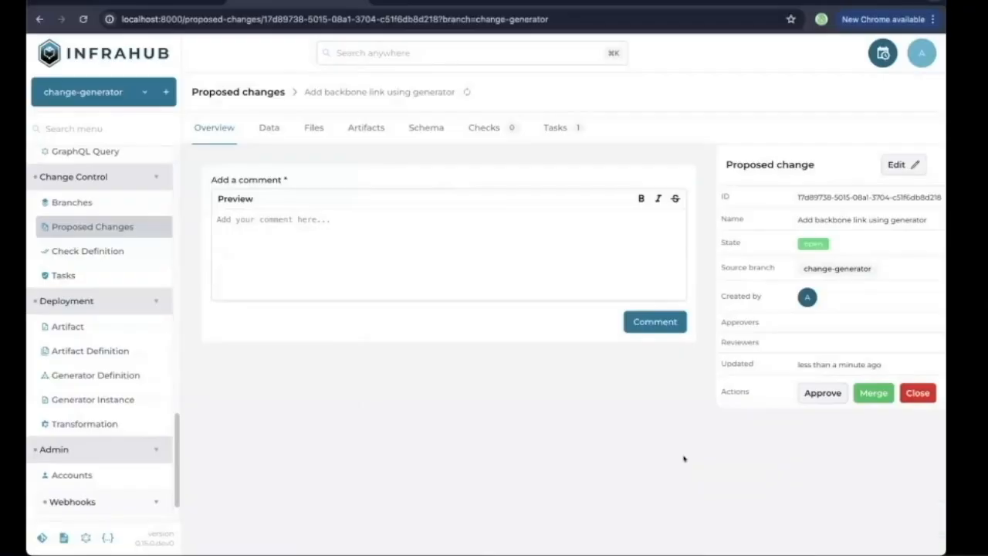
Step: Review the proposed change's checks, including the backbone_service generator validator, and retry all of them
{"action": "left_click", "coordinate": [484, 127]}
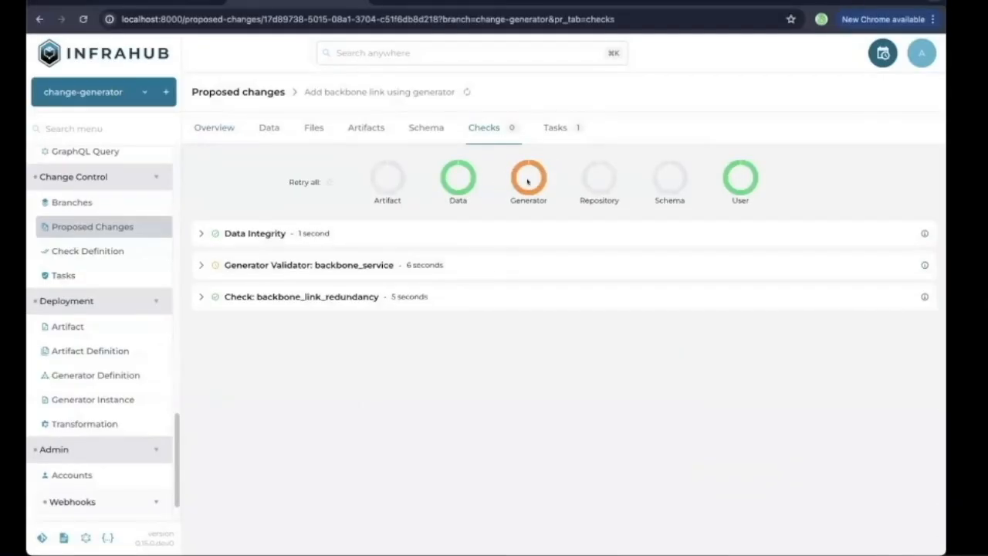
{"action": "mouse_move", "coordinate": [536, 189]}
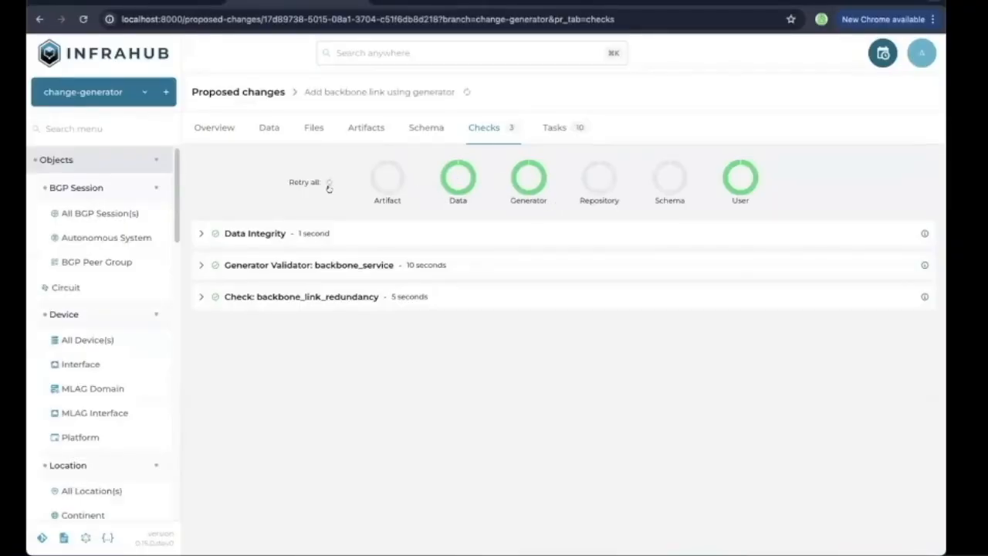
{"action": "left_click", "coordinate": [326, 183]}
Step: Examine the proposed change's data differences, including the attributes of circuit DUFF-5678 and the IP prefix and address entries
{"action": "left_click", "coordinate": [200, 133]}
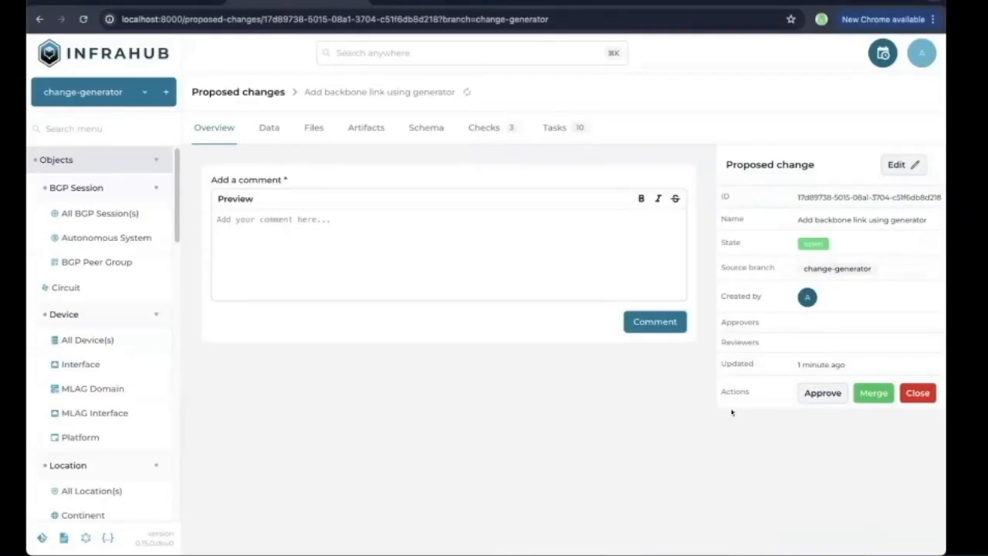
{"action": "left_click", "coordinate": [267, 129]}
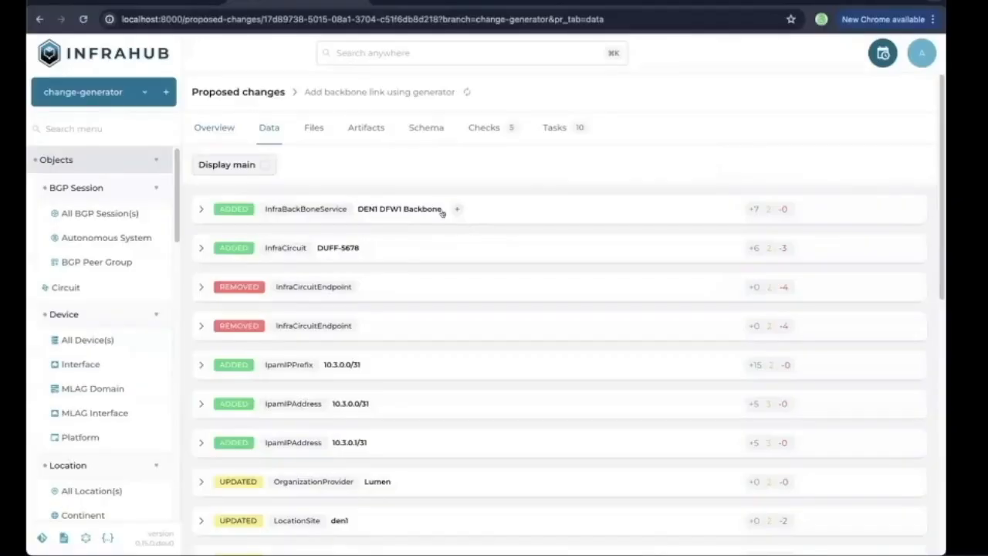
{"action": "scroll", "coordinate": [475, 366], "scroll_direction": "down", "scroll_amount": 5}
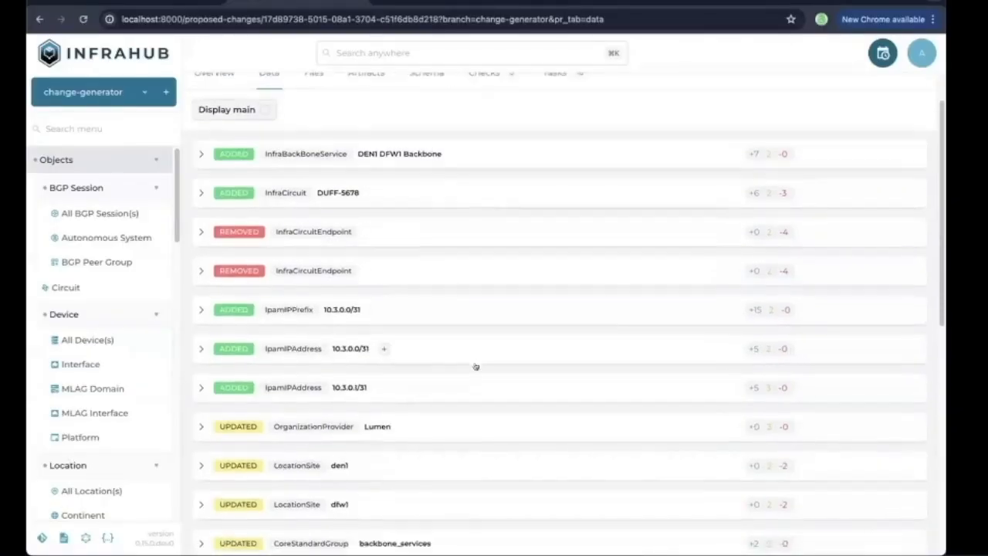
{"action": "scroll", "coordinate": [474, 364], "scroll_direction": "up", "scroll_amount": 5}
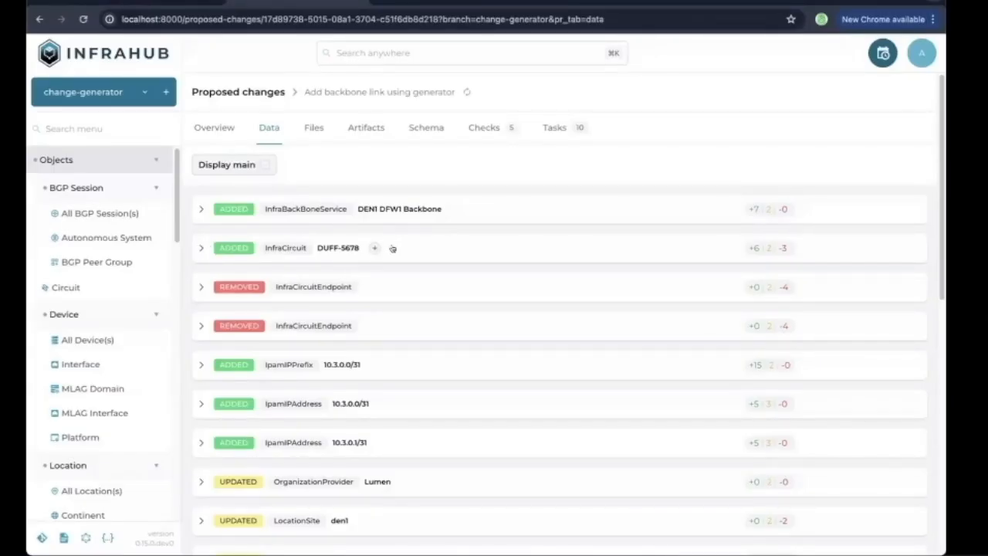
{"action": "left_click", "coordinate": [199, 248]}
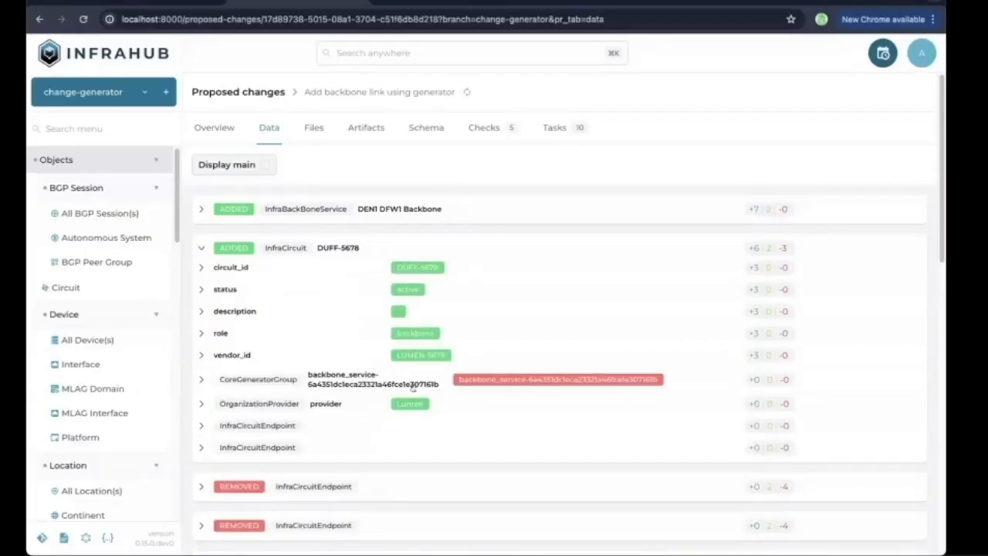
{"action": "left_click", "coordinate": [200, 248]}
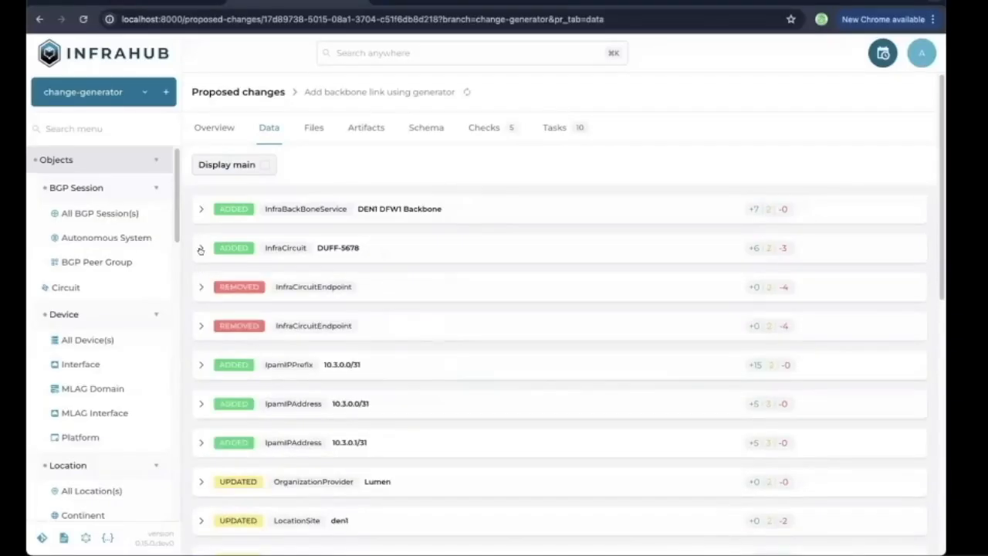
{"action": "scroll", "coordinate": [269, 340], "scroll_direction": "down", "scroll_amount": 1}
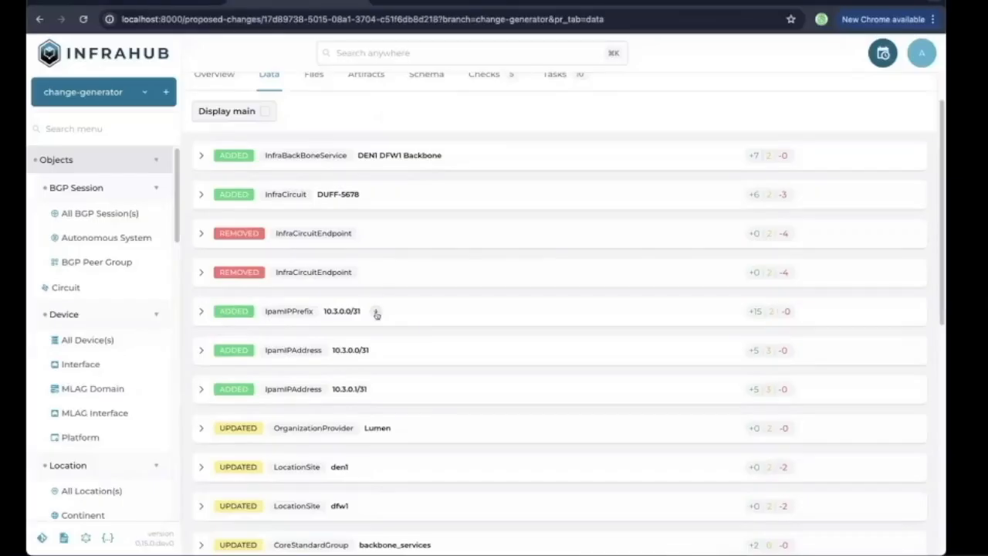
{"action": "scroll", "coordinate": [422, 346], "scroll_direction": "down", "scroll_amount": 2}
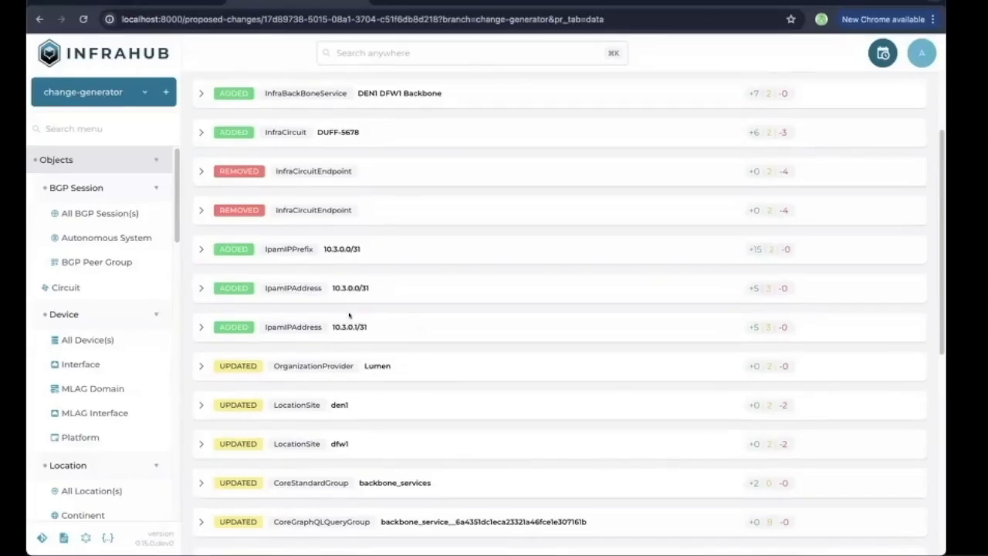
{"action": "scroll", "coordinate": [355, 318], "scroll_direction": "down", "scroll_amount": 1}
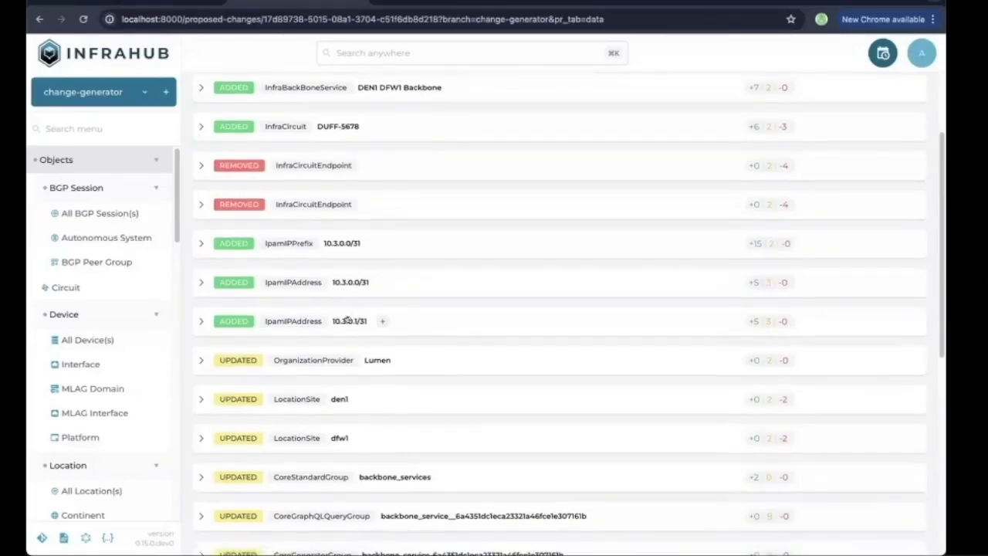
Step: Examine the data differences of the first updated Ethernet3 interface, including its connected_endpoint and IP address entries
{"action": "scroll", "coordinate": [316, 279], "scroll_direction": "down", "scroll_amount": 4}
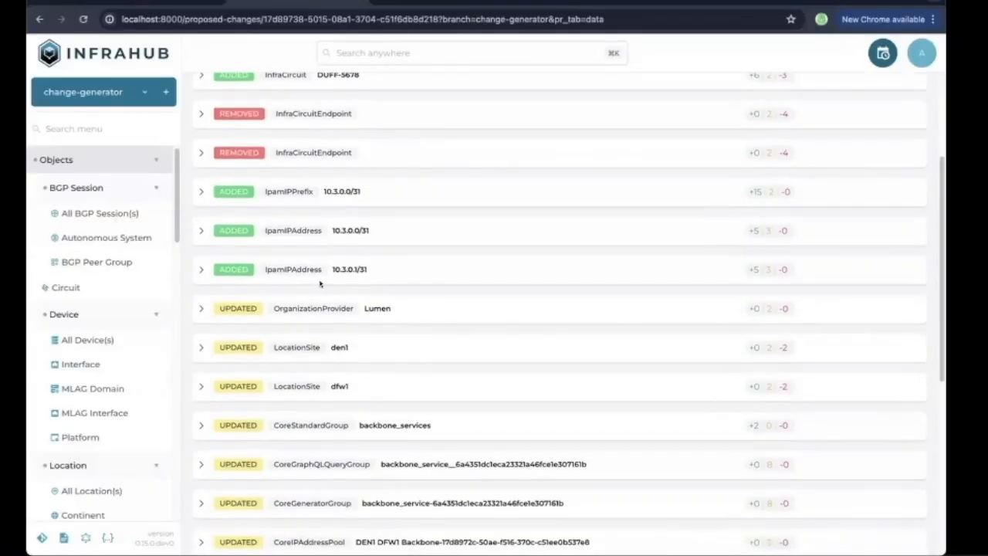
{"action": "scroll", "coordinate": [318, 286], "scroll_direction": "down", "scroll_amount": 2}
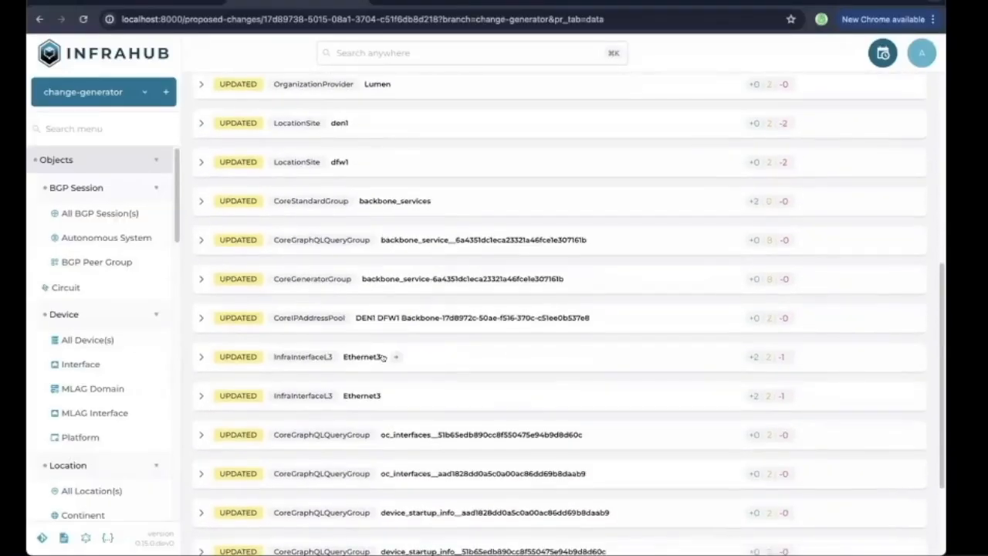
{"action": "left_click", "coordinate": [200, 356]}
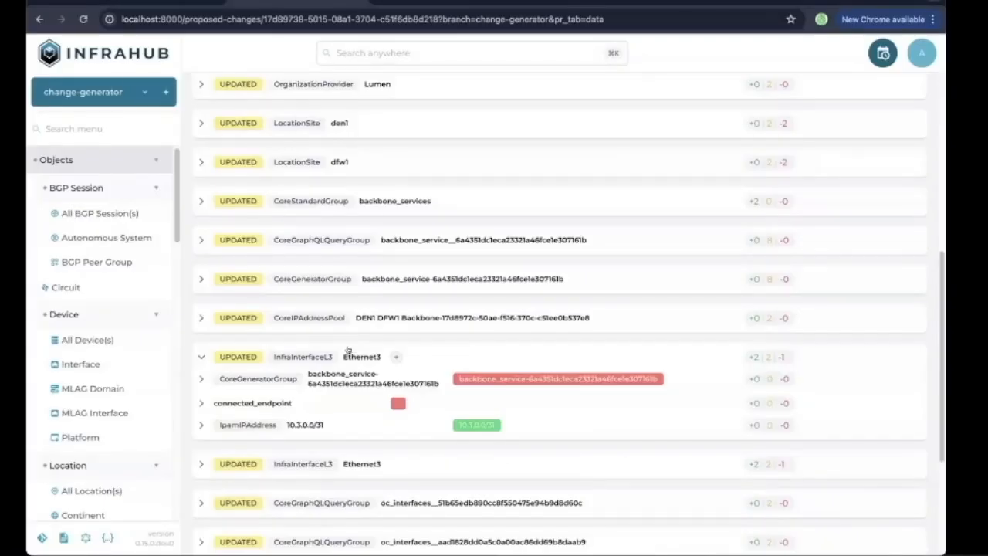
{"action": "left_click", "coordinate": [202, 403]}
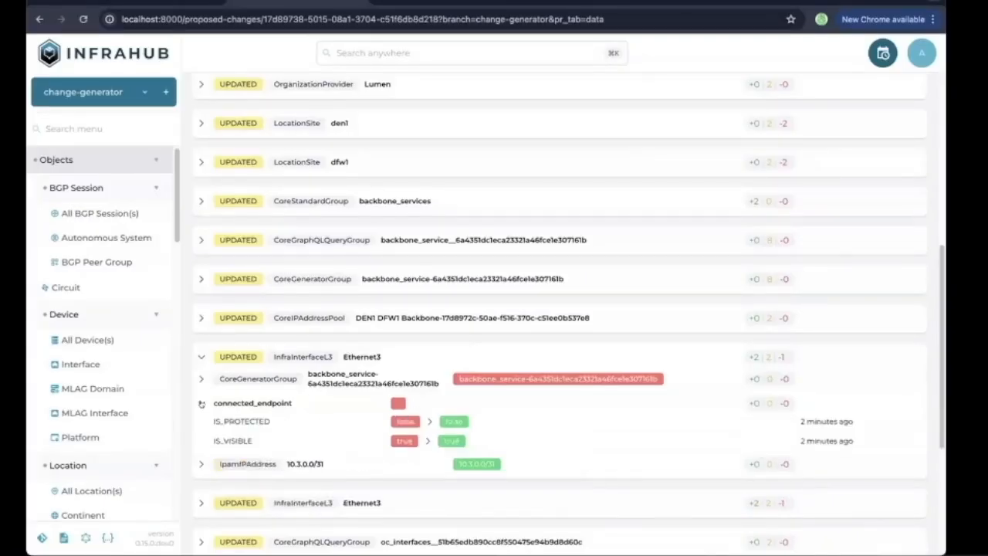
{"action": "left_click", "coordinate": [202, 404]}
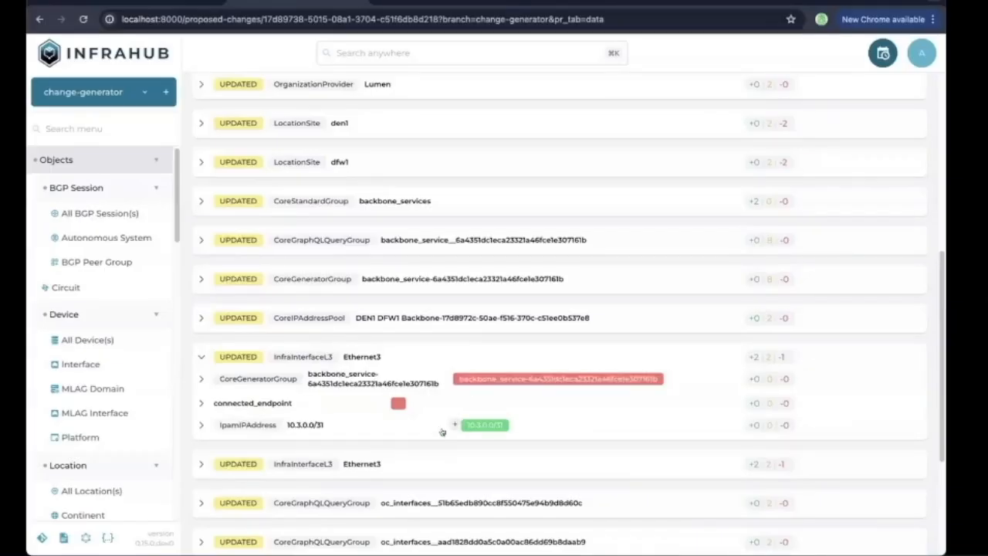
{"action": "scroll", "coordinate": [545, 428], "scroll_direction": "down", "scroll_amount": 2}
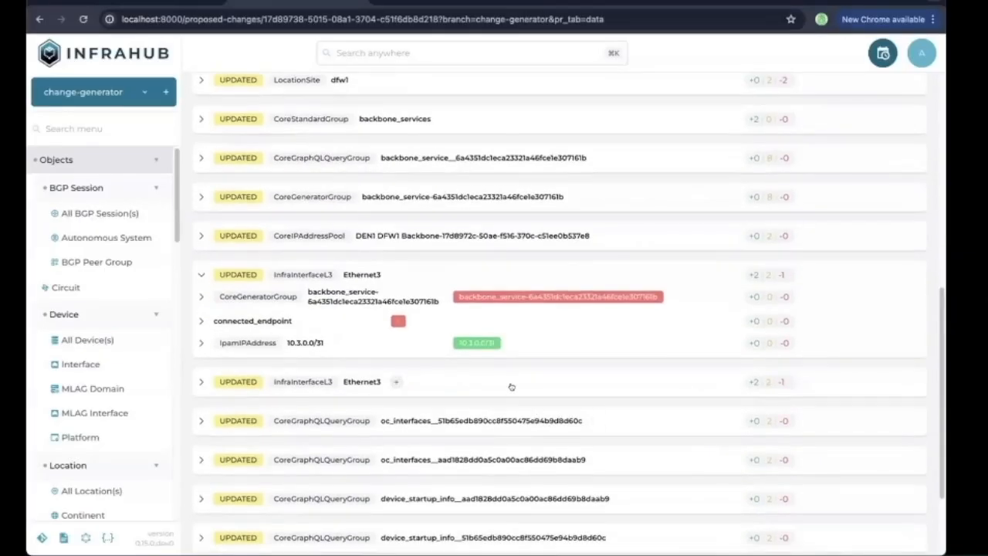
Step: Examine the artifact differences for the den1-edge1 and dfw1-edge1 startup configs and the den1-edge1 Openconfig Interface artifact
{"action": "scroll", "coordinate": [505, 393], "scroll_direction": "up", "scroll_amount": 6}
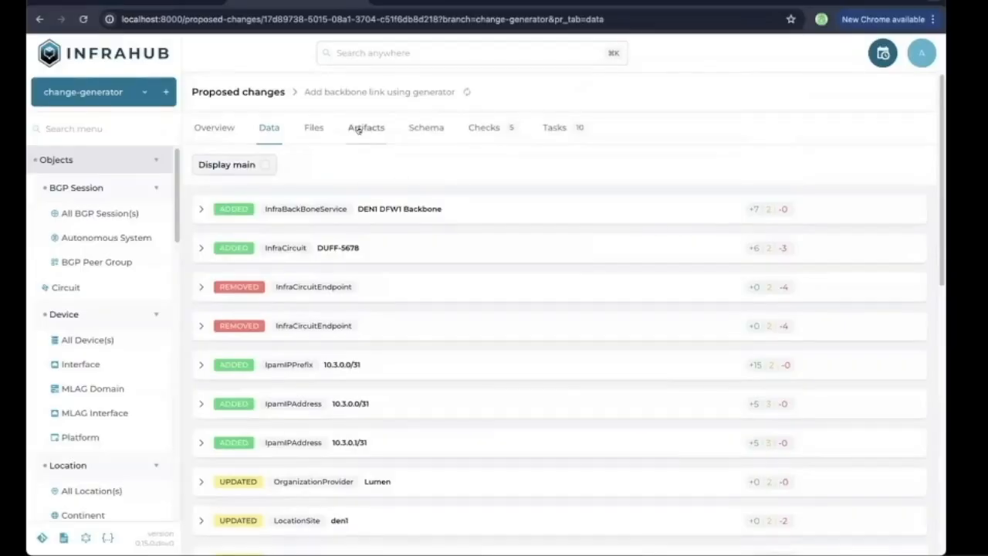
{"action": "left_click", "coordinate": [368, 128]}
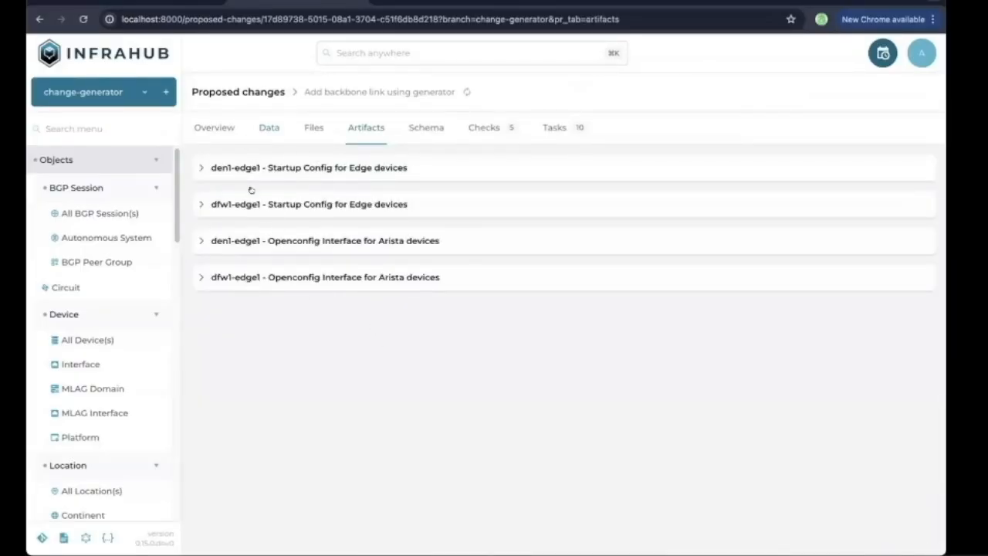
{"action": "left_click", "coordinate": [199, 167]}
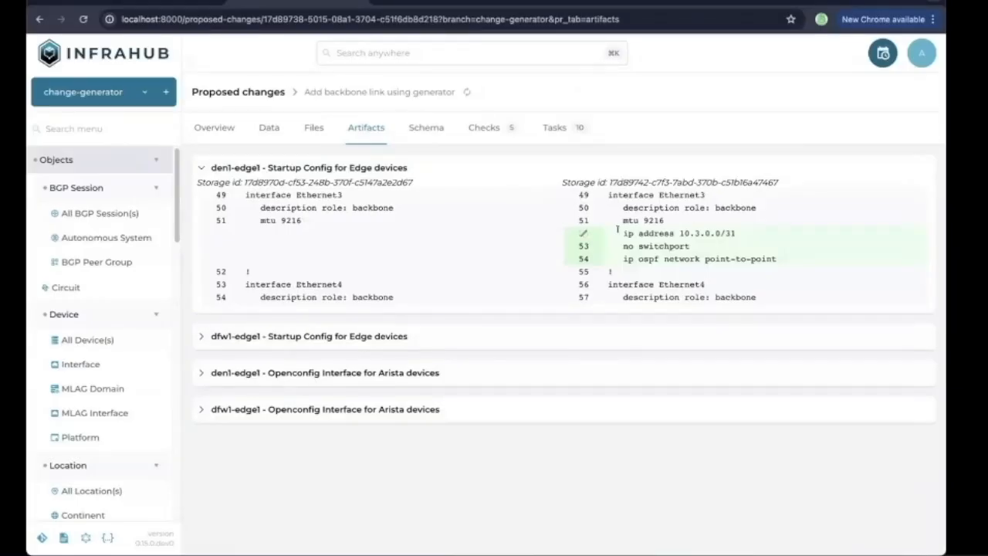
{"action": "left_click_drag", "start_coordinate": [636, 233], "coordinate": [749, 234]}
{"action": "left_click_drag", "start_coordinate": [623, 234], "coordinate": [743, 236]}
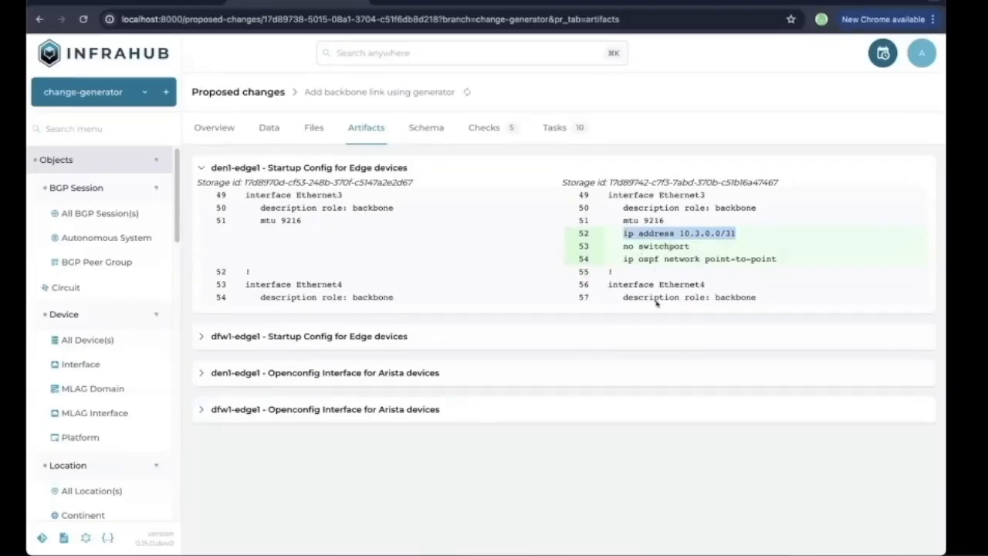
{"action": "left_click", "coordinate": [235, 336]}
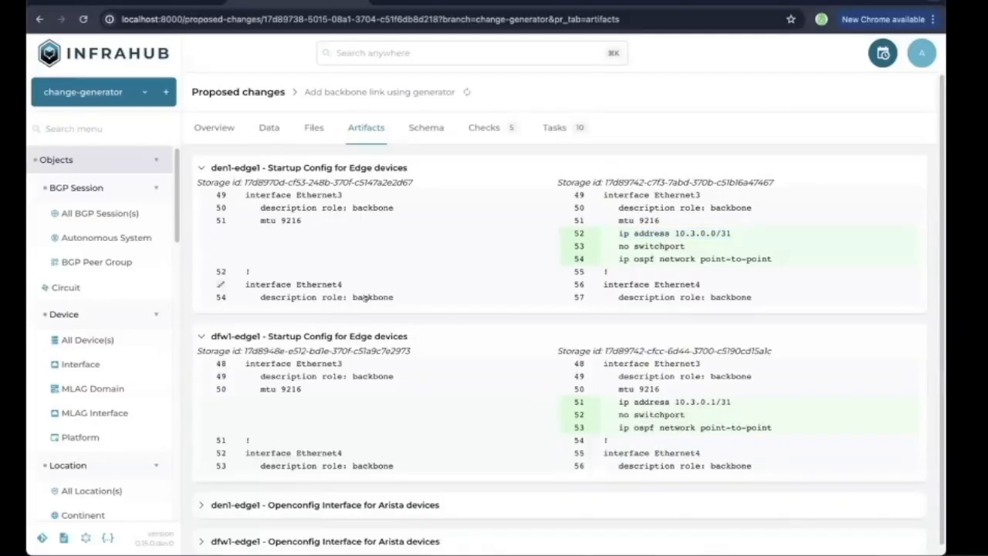
{"action": "scroll", "coordinate": [541, 390], "scroll_direction": "down", "scroll_amount": 1}
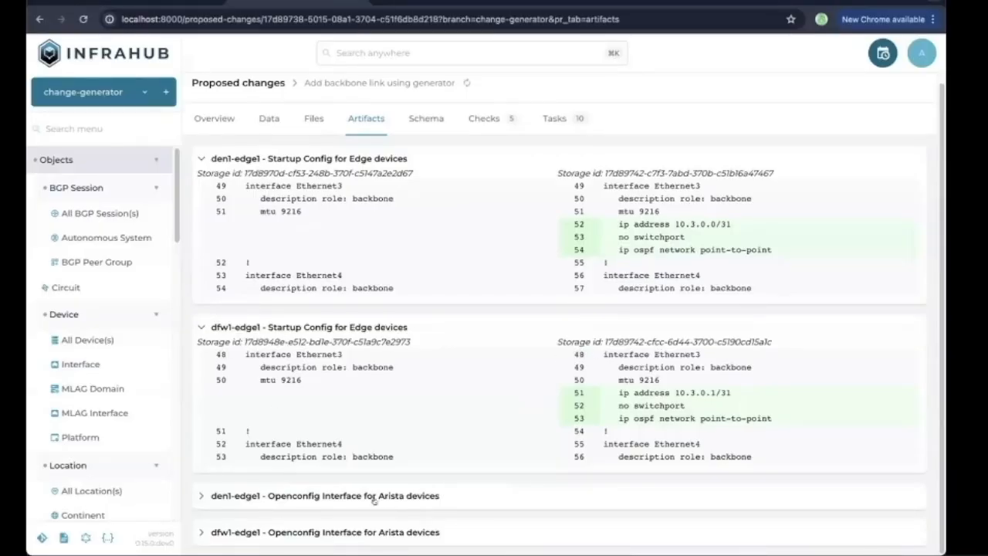
{"action": "left_click", "coordinate": [334, 498]}
{"action": "scroll", "coordinate": [404, 469], "scroll_direction": "down", "scroll_amount": 4}
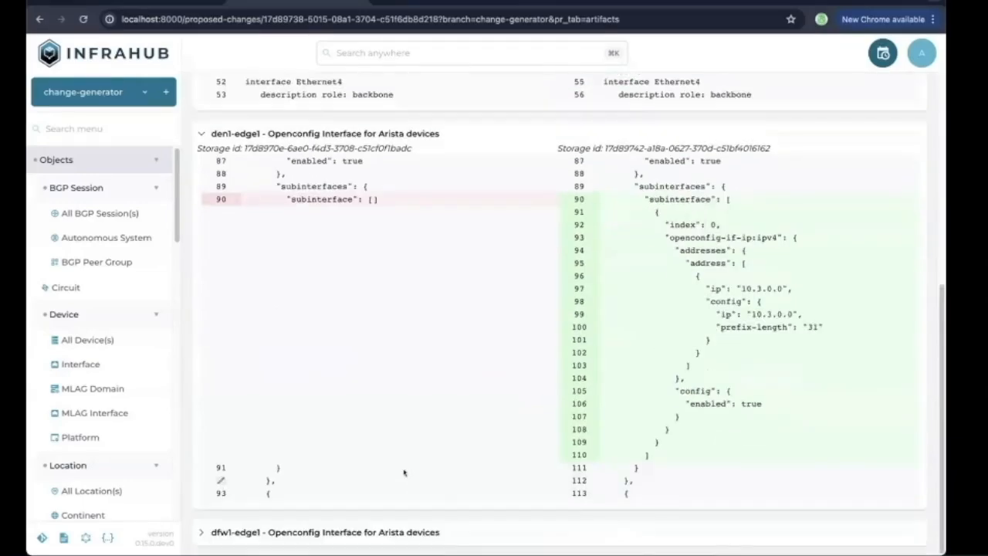
{"action": "scroll", "coordinate": [404, 469], "scroll_direction": "up", "scroll_amount": 4}
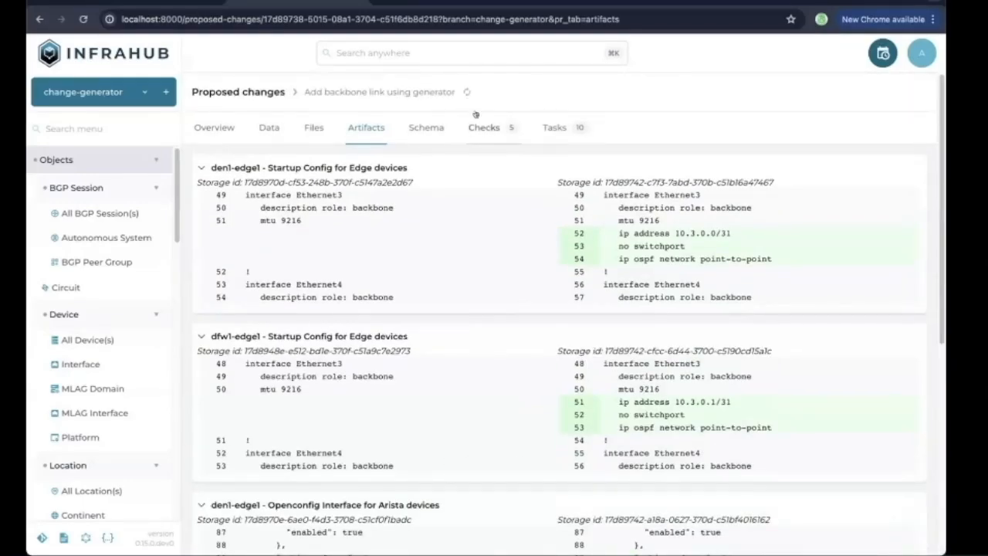
Step: Review the proposed change's validation checks and merge the proposed change
{"action": "left_click", "coordinate": [481, 125]}
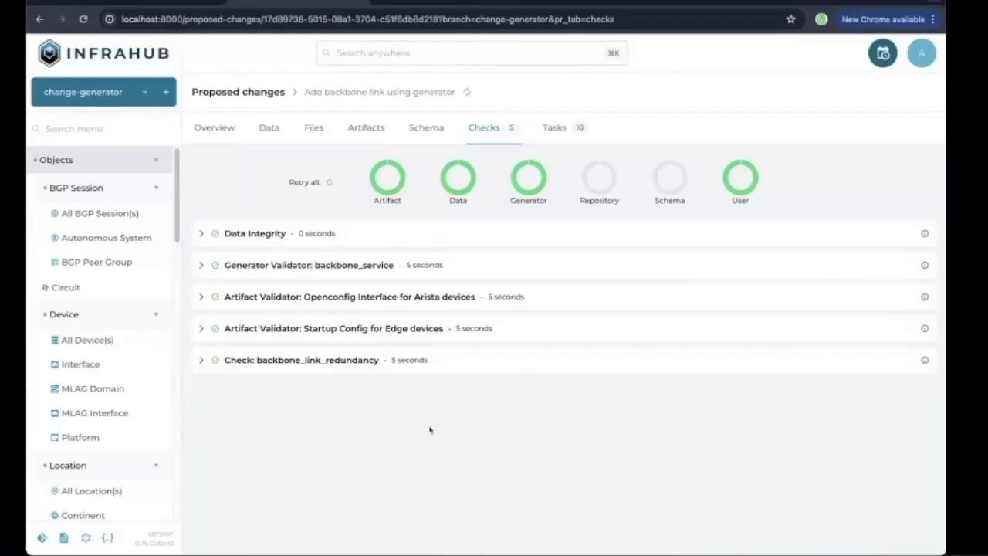
{"action": "left_click", "coordinate": [226, 136]}
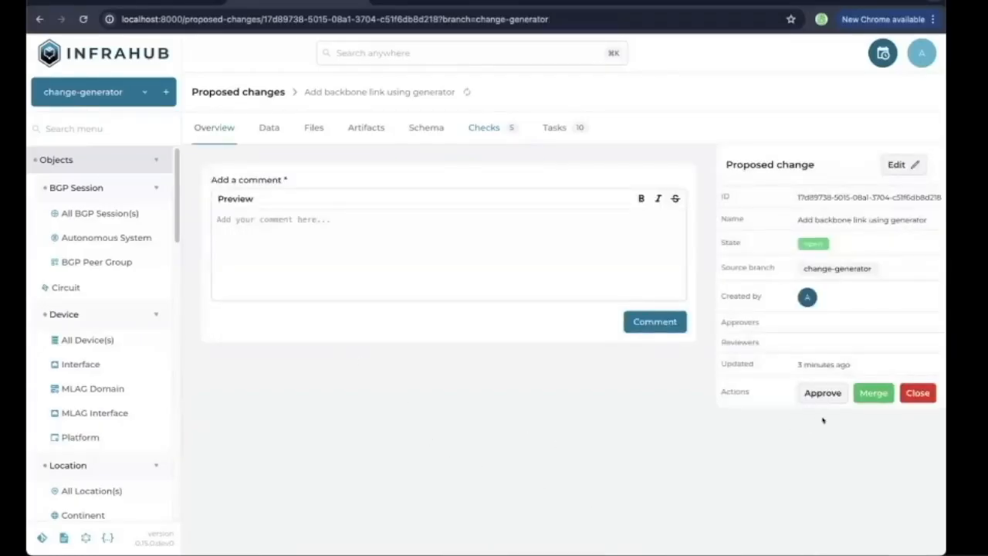
{"action": "left_click", "coordinate": [873, 396]}
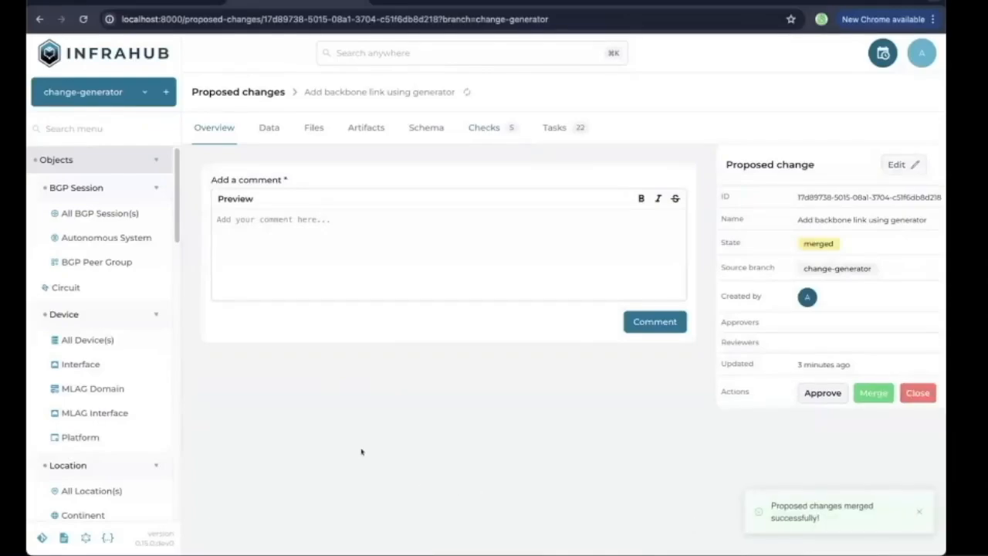
Step: Switch to the main branch and examine the members of the generator group described as "name: DEN1 DFW1 Backbone"
{"action": "left_click", "coordinate": [85, 92]}
{"action": "left_click", "coordinate": [77, 94]}
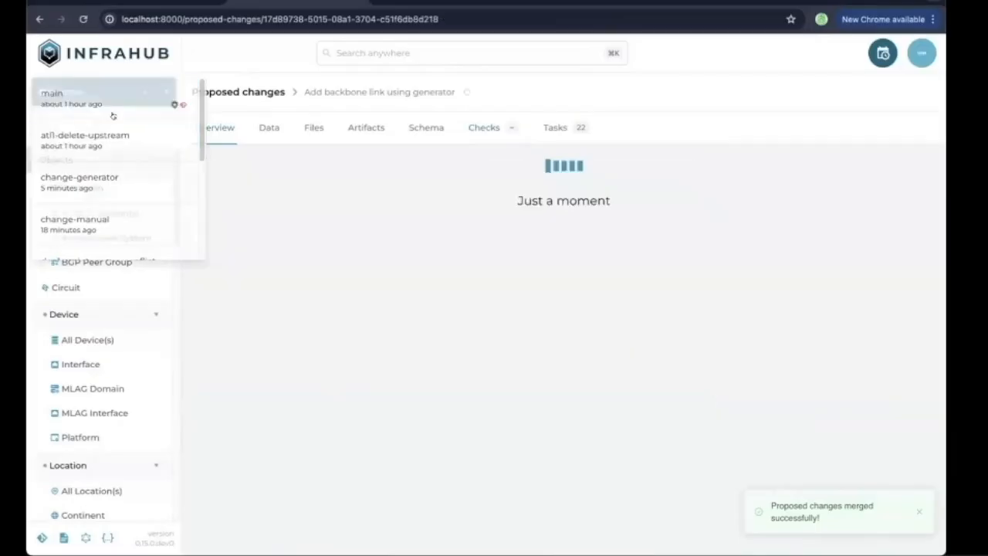
{"action": "scroll", "coordinate": [134, 363], "scroll_direction": "down", "scroll_amount": 1}
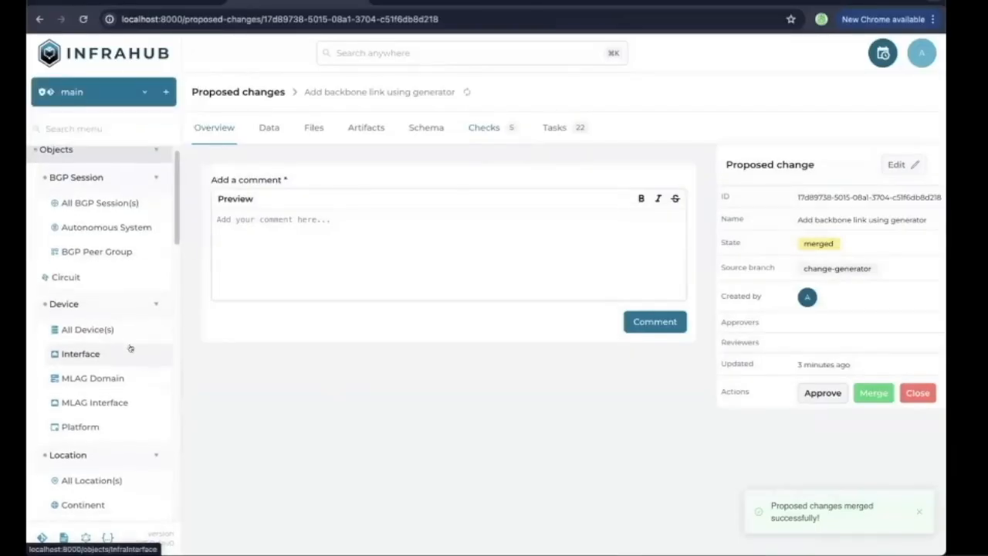
{"action": "scroll", "coordinate": [123, 338], "scroll_direction": "down", "scroll_amount": 3}
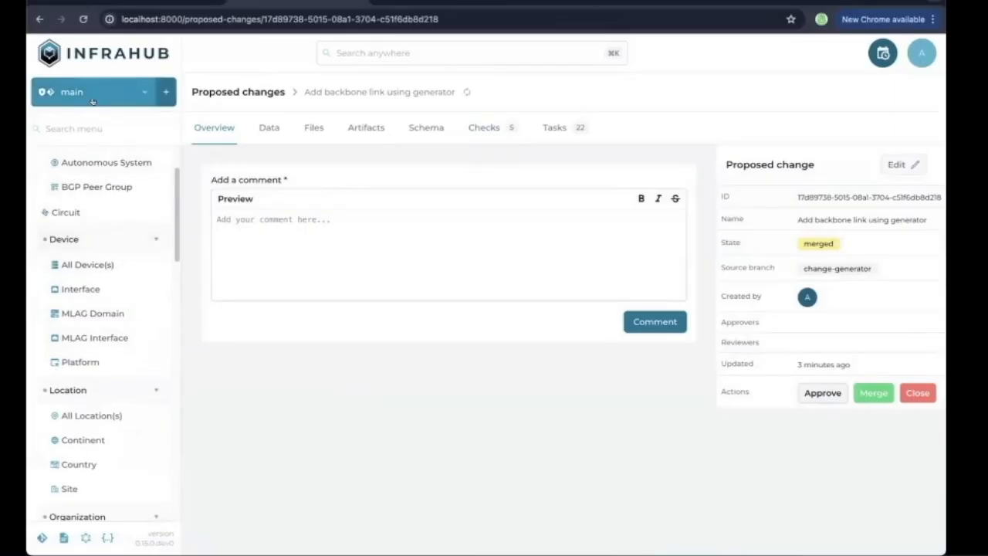
{"action": "scroll", "coordinate": [112, 309], "scroll_direction": "down", "scroll_amount": 15}
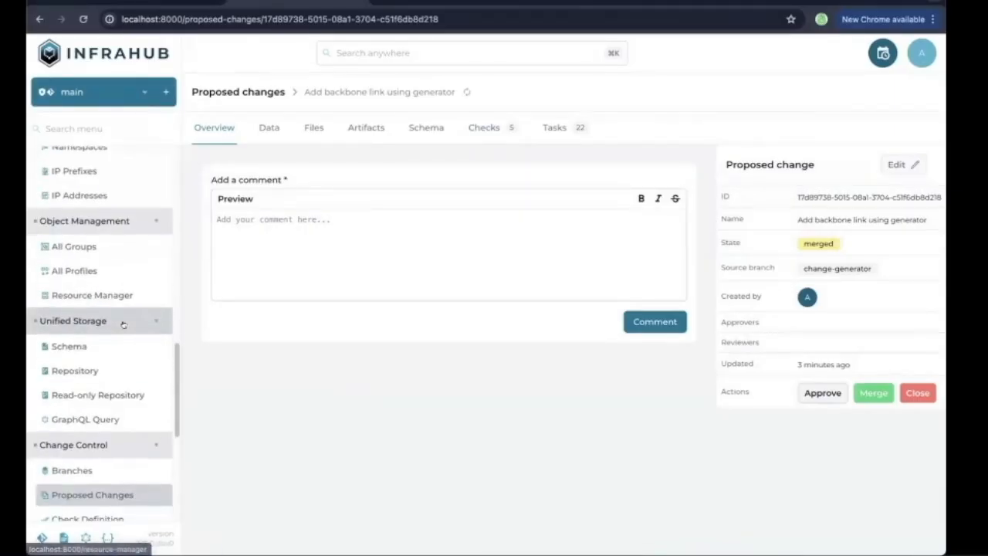
{"action": "scroll", "coordinate": [132, 320], "scroll_direction": "down", "scroll_amount": 3}
{"action": "left_click", "coordinate": [97, 174]}
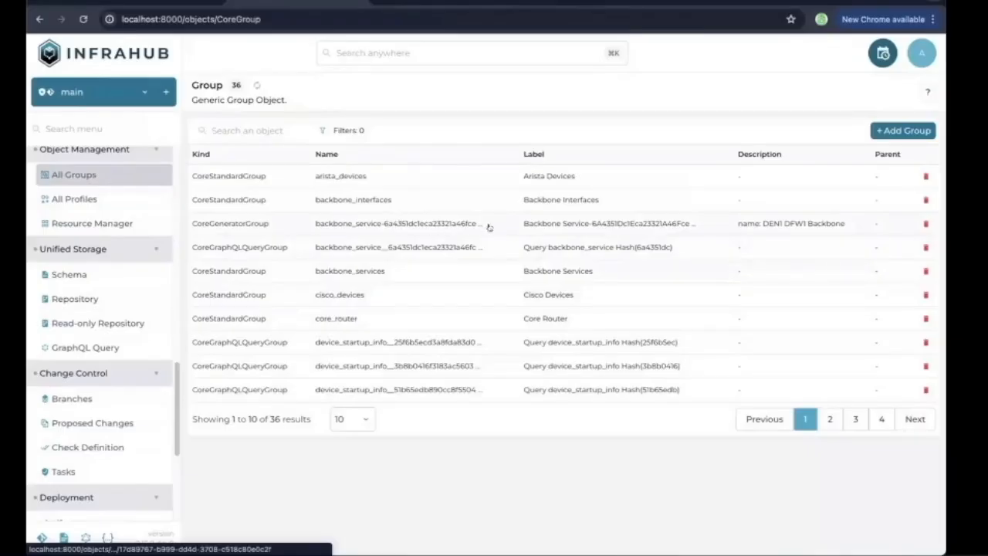
{"action": "left_click", "coordinate": [612, 224]}
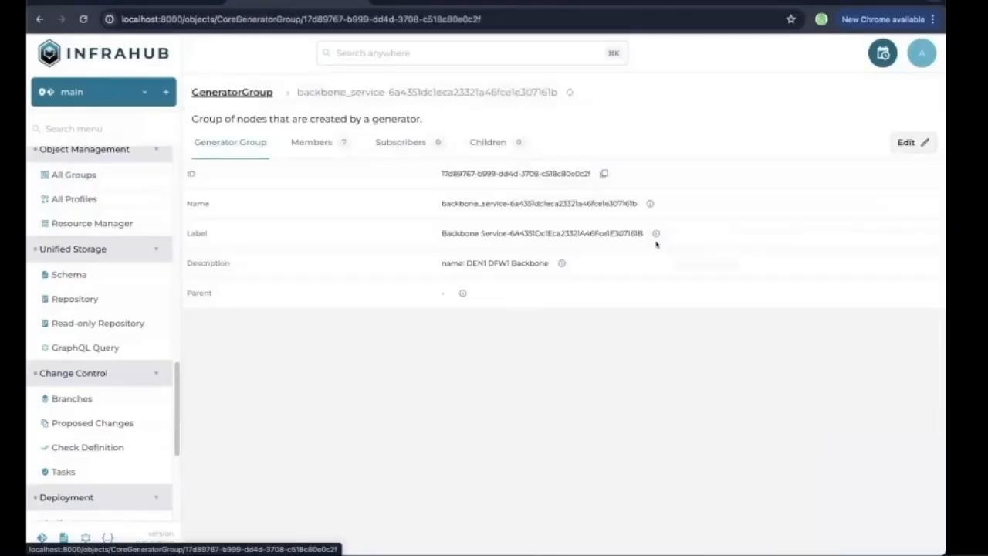
{"action": "left_click", "coordinate": [317, 142]}
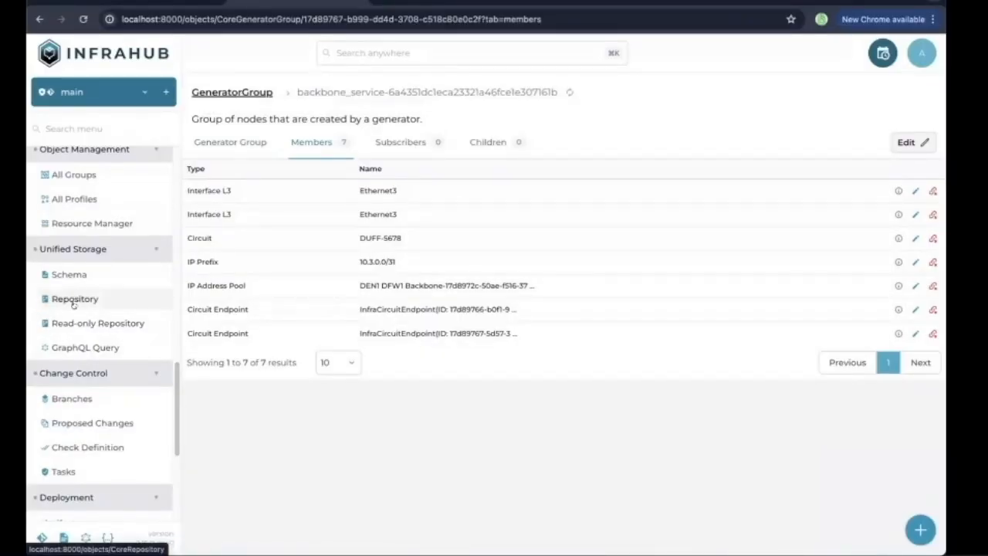
{"action": "scroll", "coordinate": [104, 305], "scroll_direction": "up", "scroll_amount": 10}
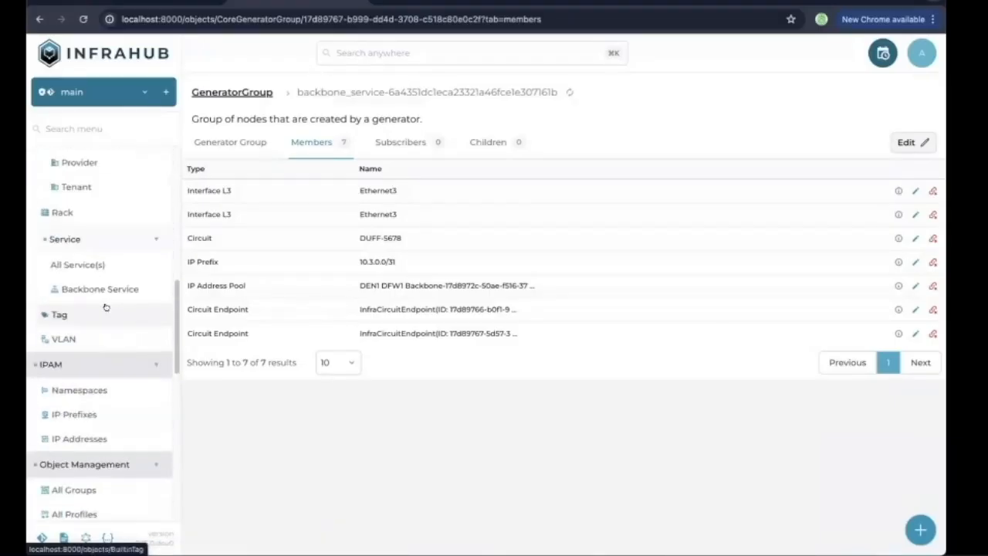